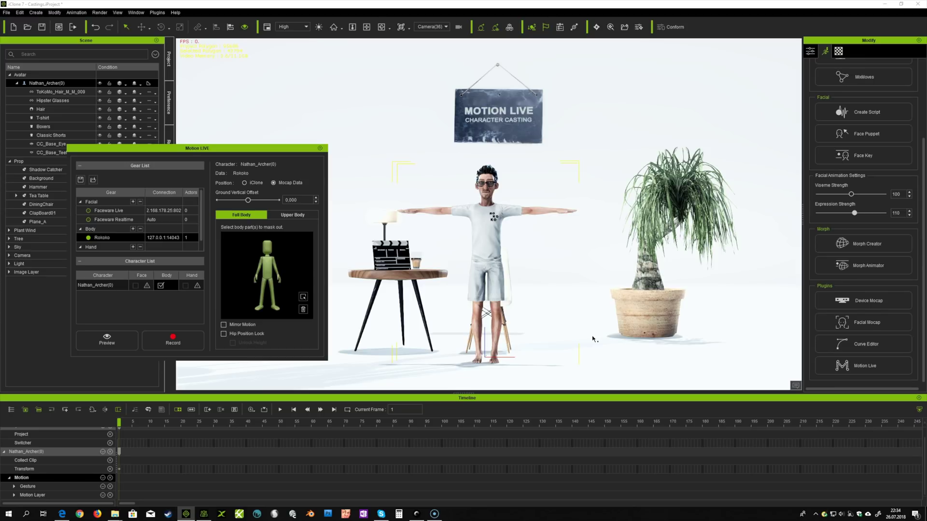
Review the Nathan casting take 1-sequence-2 in Smartsuit Studio, then switch back to iClone
{"action": "left_click", "coordinate": [417, 514]}
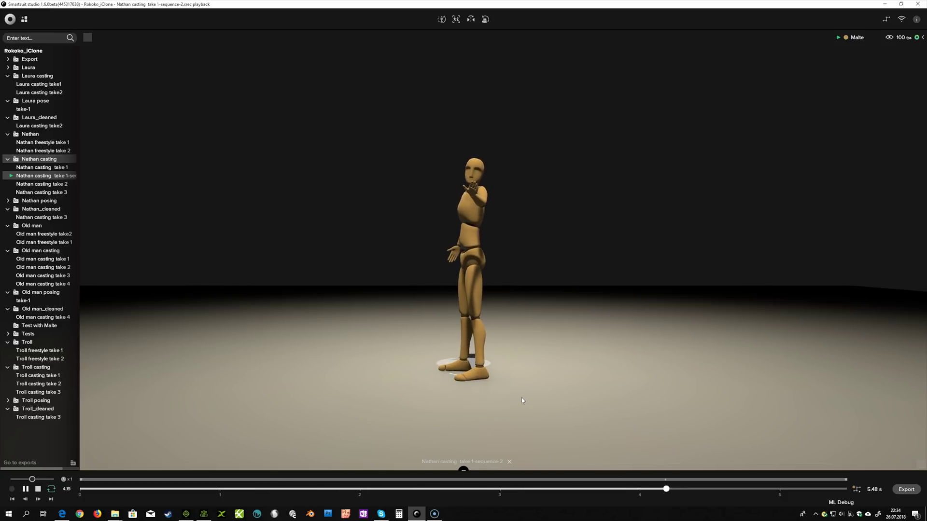
{"action": "left_click", "coordinate": [186, 514]}
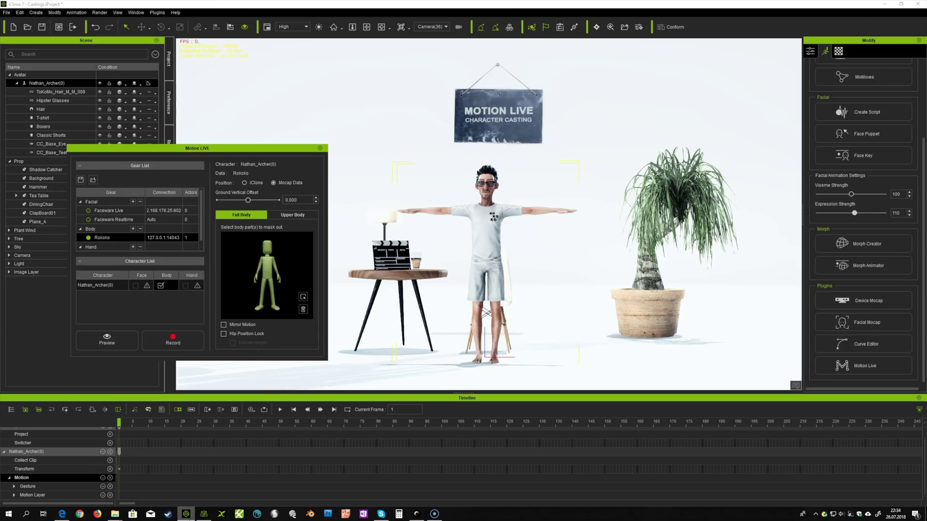
Record a roughly 425-frame Rokoko body-mocap clip onto Nathan_Archer through Motion LIVE
{"action": "left_click", "coordinate": [172, 344]}
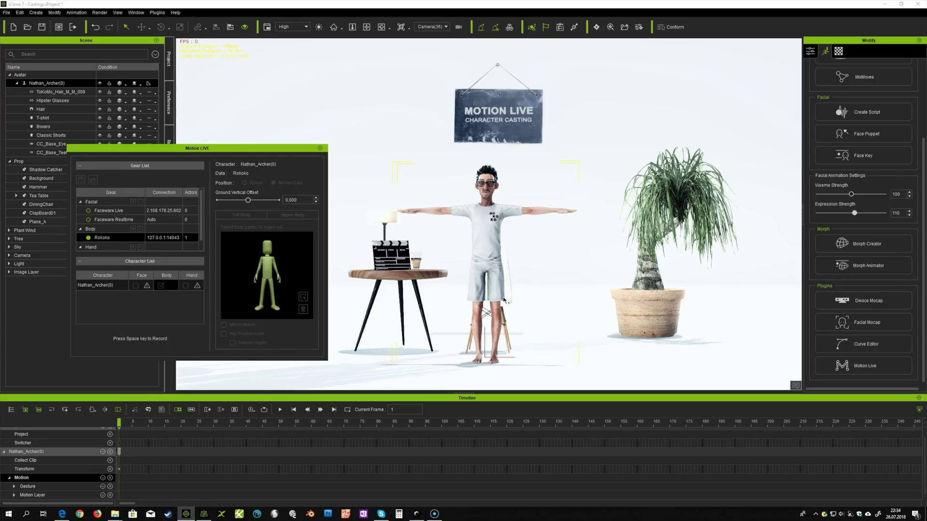
{"action": "key", "text": "space"}
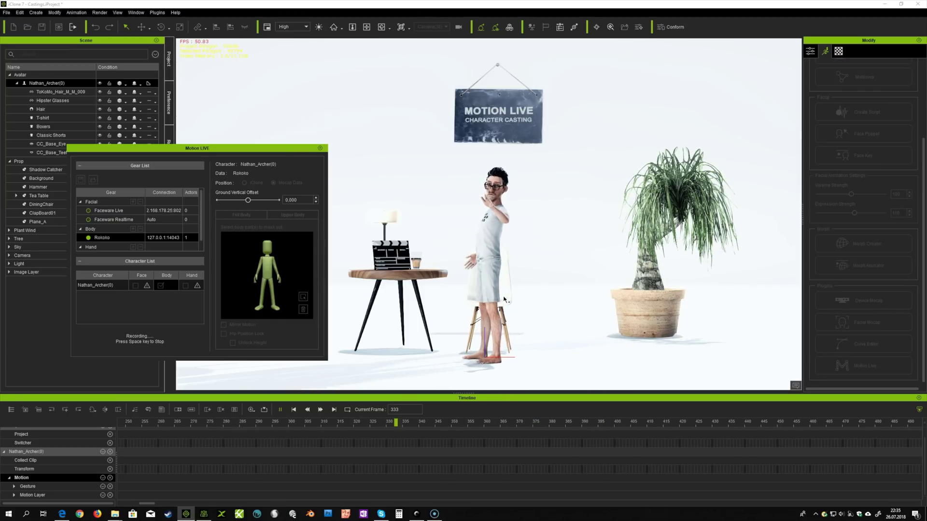
{"action": "key", "text": "space"}
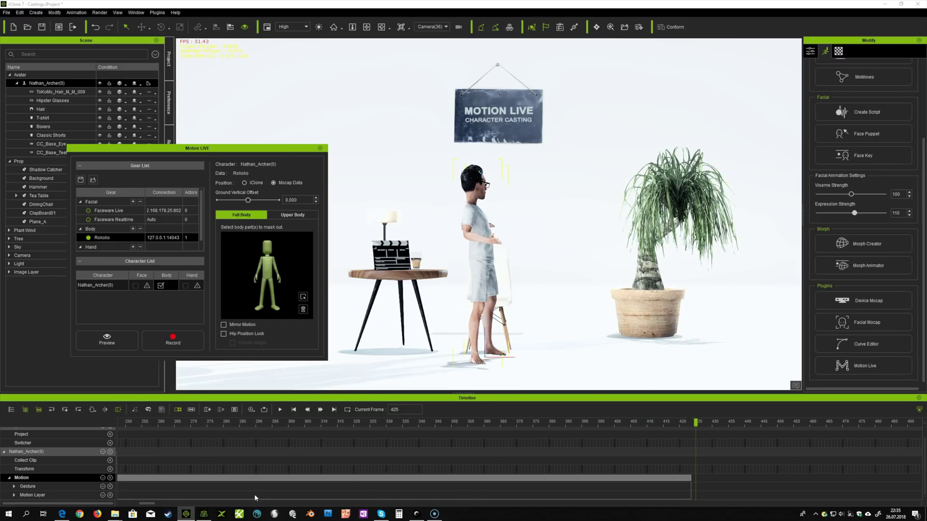
Scrub through the recorded motion clip and park the playhead at frame 345
{"action": "left_click_drag", "start_coordinate": [147, 504], "coordinate": [123, 504]}
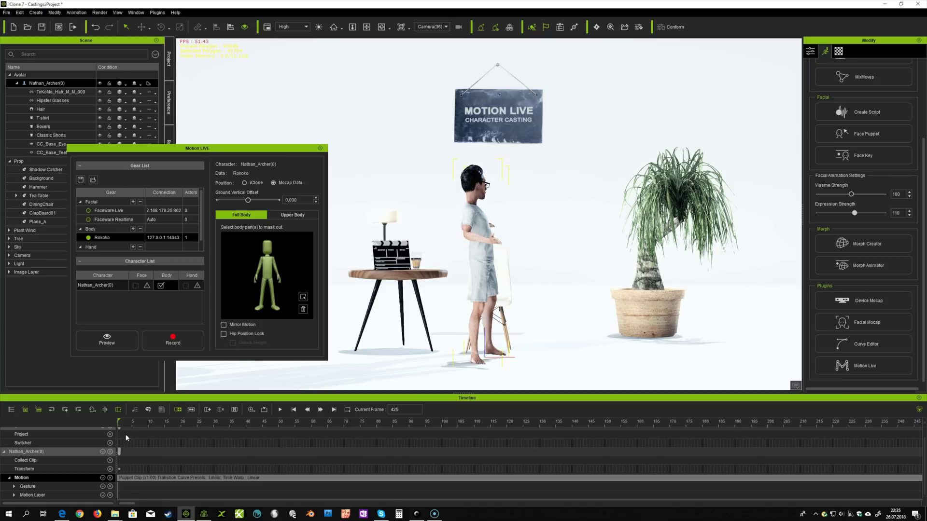
{"action": "mouse_move", "coordinate": [130, 422]}
{"action": "left_mouse_down"}
{"action": "mouse_move", "coordinate": [170, 429]}
{"action": "mouse_move", "coordinate": [135, 434]}
{"action": "left_mouse_up"}
{"action": "left_click", "coordinate": [193, 493]}
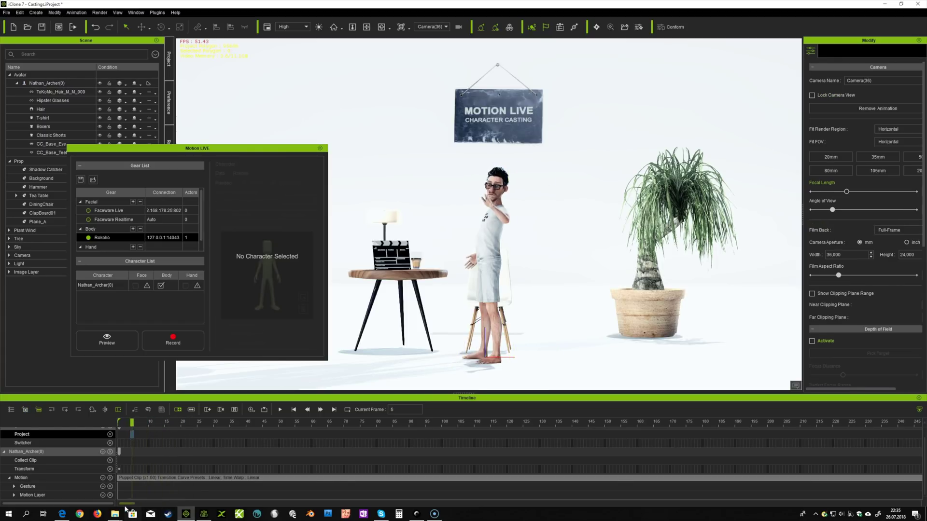
{"action": "left_click_drag", "start_coordinate": [128, 504], "coordinate": [156, 505]}
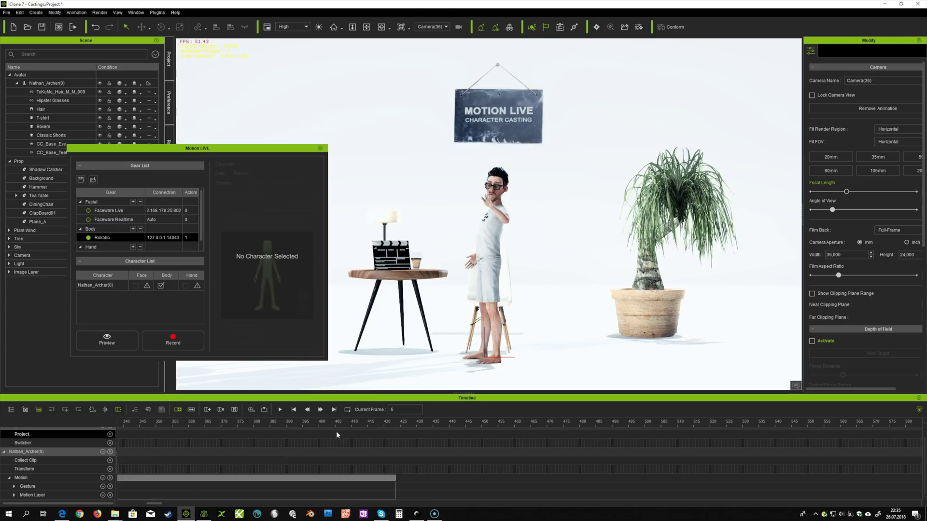
{"action": "left_click_drag", "start_coordinate": [337, 435], "coordinate": [149, 423]}
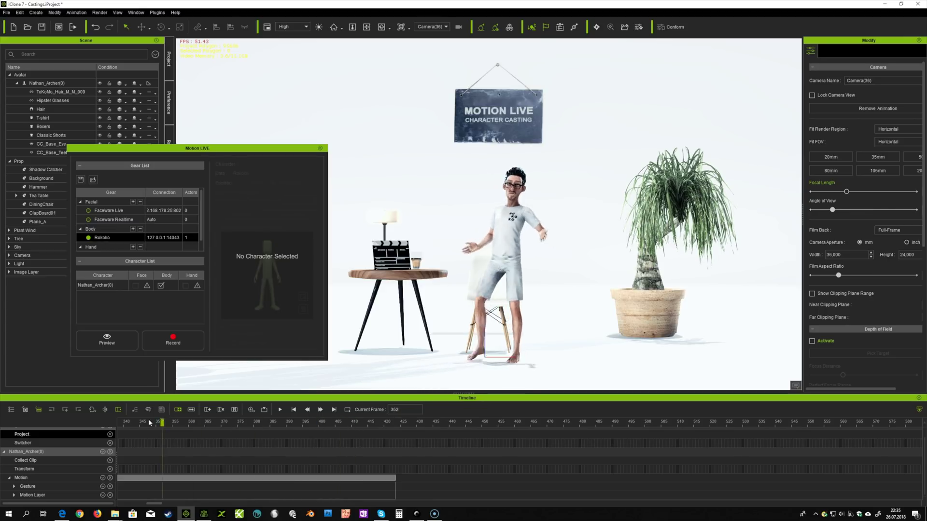
{"action": "left_click_drag", "start_coordinate": [149, 423], "coordinate": [146, 423]}
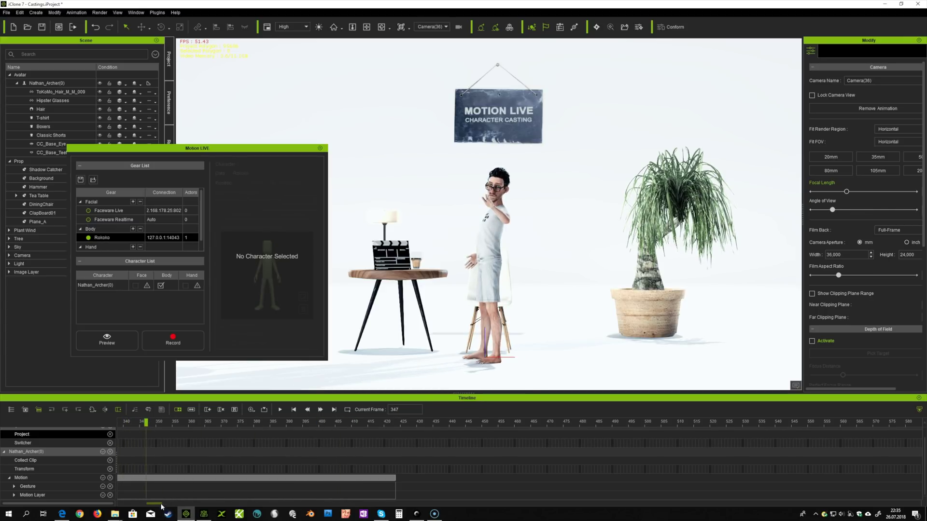
{"action": "left_click_drag", "start_coordinate": [161, 506], "coordinate": [155, 506]}
{"action": "left_click_drag", "start_coordinate": [351, 426], "coordinate": [348, 427]}
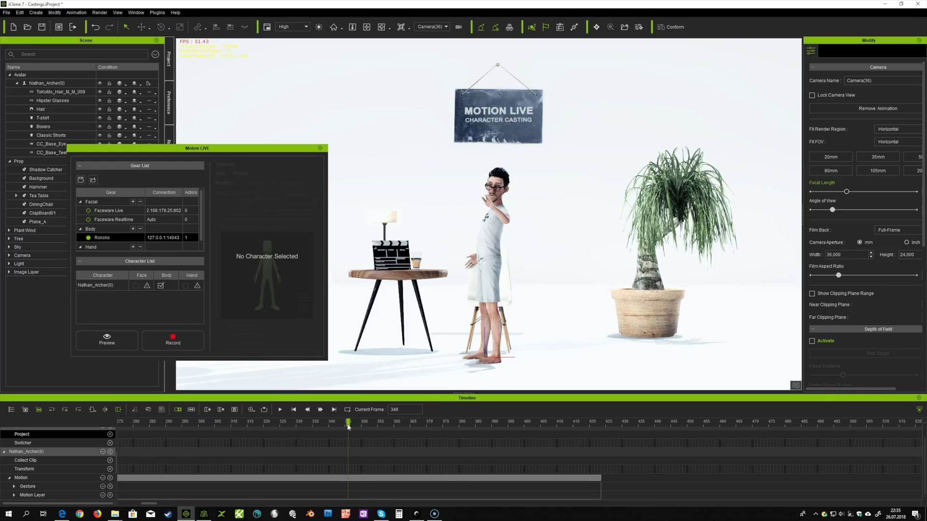
{"action": "left_click", "coordinate": [351, 480]}
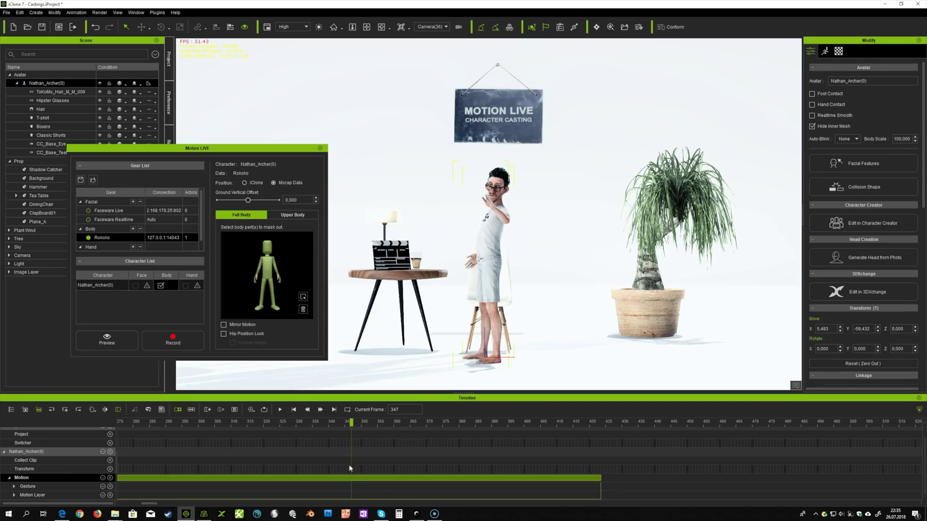
{"action": "left_click", "coordinate": [351, 425]}
{"action": "left_click_drag", "start_coordinate": [351, 425], "coordinate": [347, 427]}
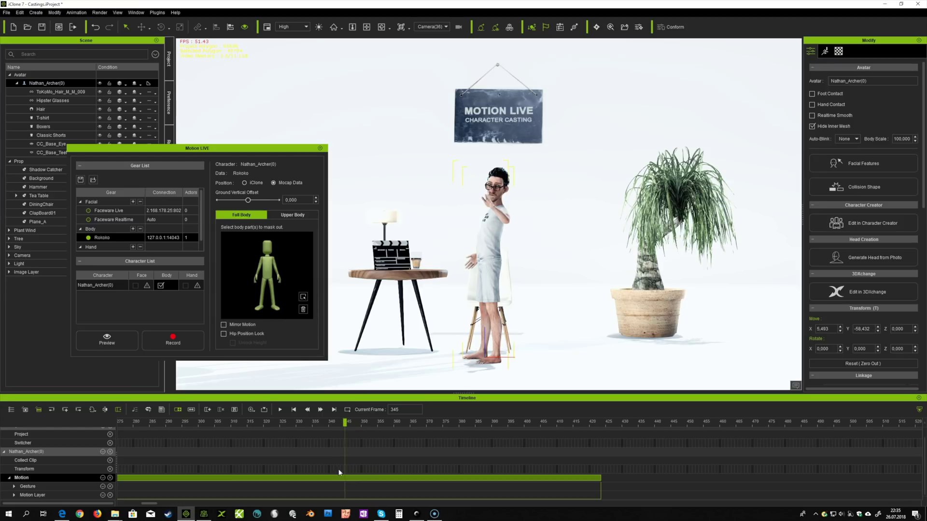
Disconnect Motion LIVE, split the clip at frame 345 and delete the part after it
{"action": "left_click", "coordinate": [319, 149]}
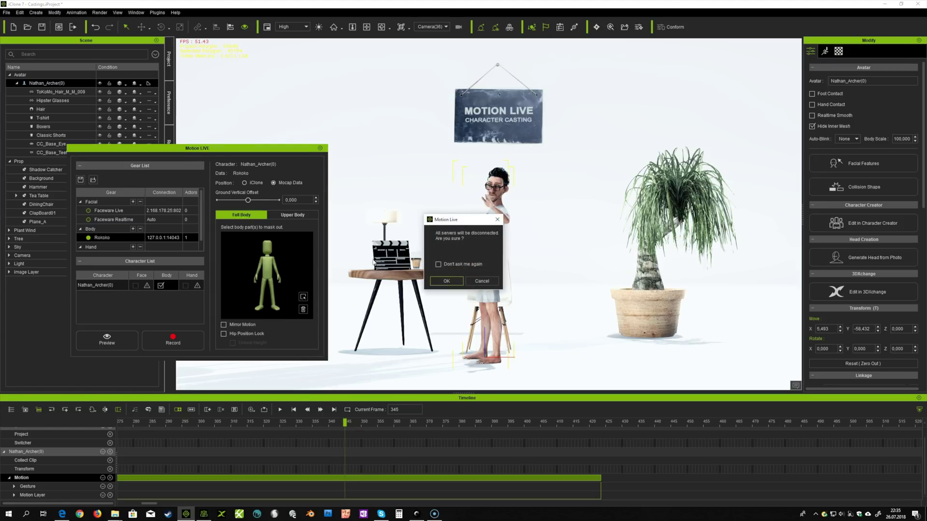
{"action": "left_click", "coordinate": [447, 281]}
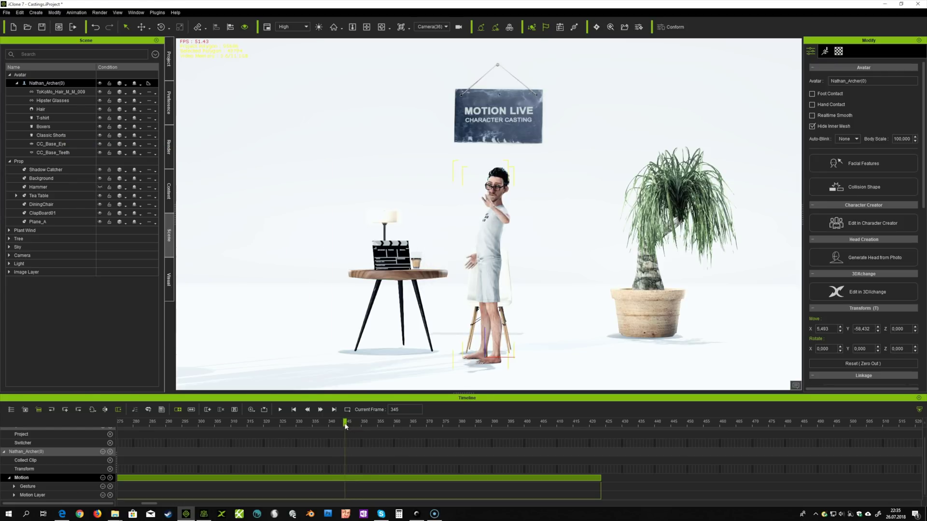
{"action": "right_click", "coordinate": [345, 481]}
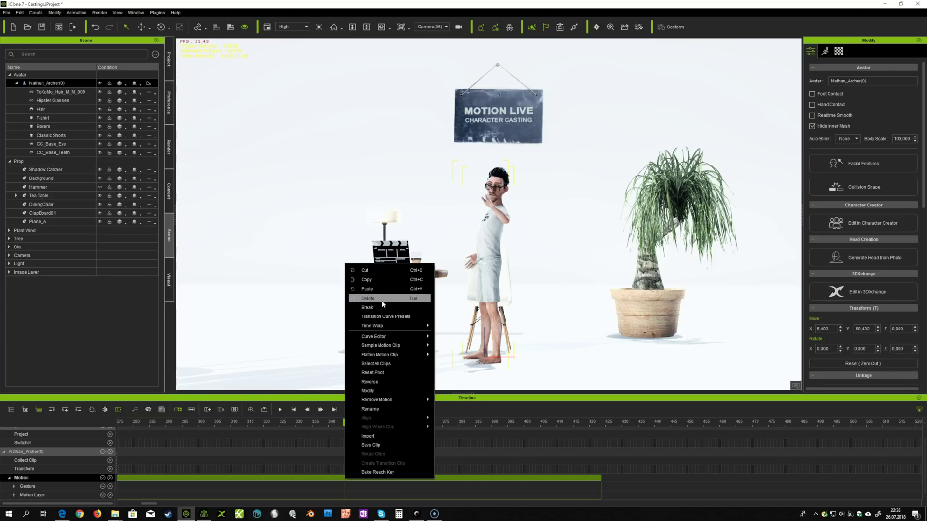
{"action": "left_click", "coordinate": [379, 309]}
{"action": "left_click", "coordinate": [357, 479]}
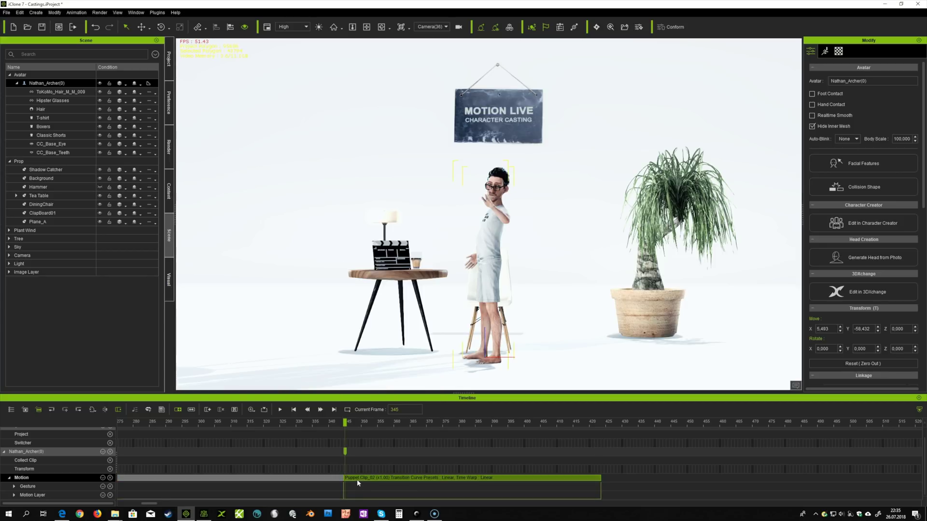
{"action": "key", "text": "Delete"}
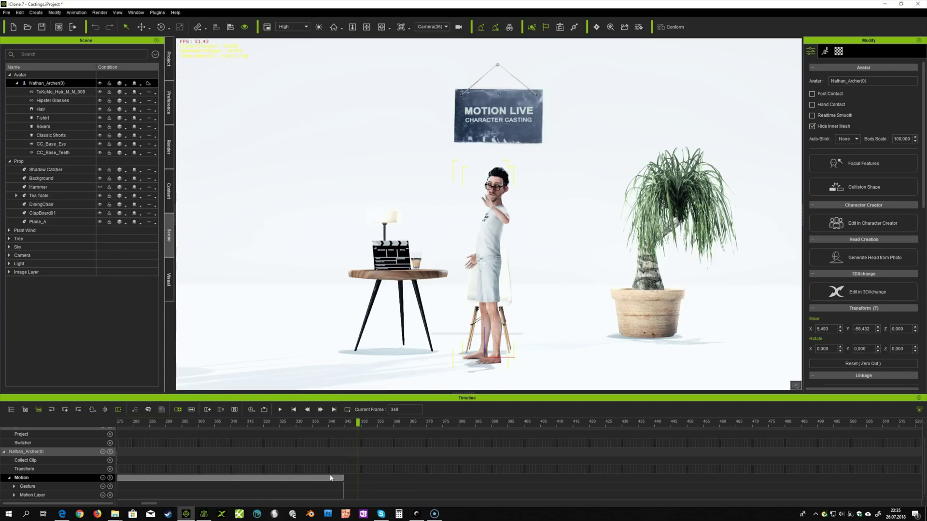
Split the Puppet Clip near frame 16 and delete its opening part
{"action": "left_click_drag", "start_coordinate": [149, 504], "coordinate": [111, 506]}
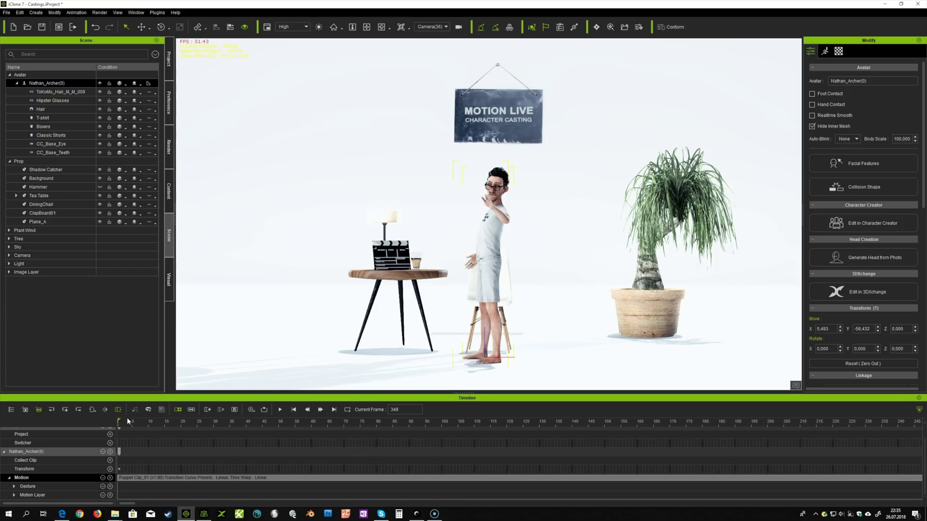
{"action": "mouse_move", "coordinate": [128, 422]}
{"action": "left_mouse_down"}
{"action": "mouse_move", "coordinate": [191, 432]}
{"action": "mouse_move", "coordinate": [180, 432]}
{"action": "left_mouse_up"}
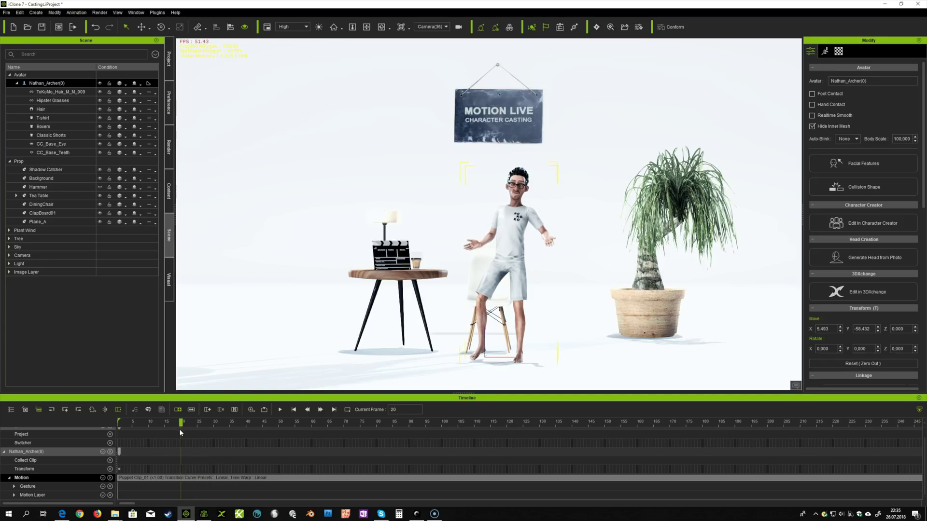
{"action": "left_click", "coordinate": [181, 477]}
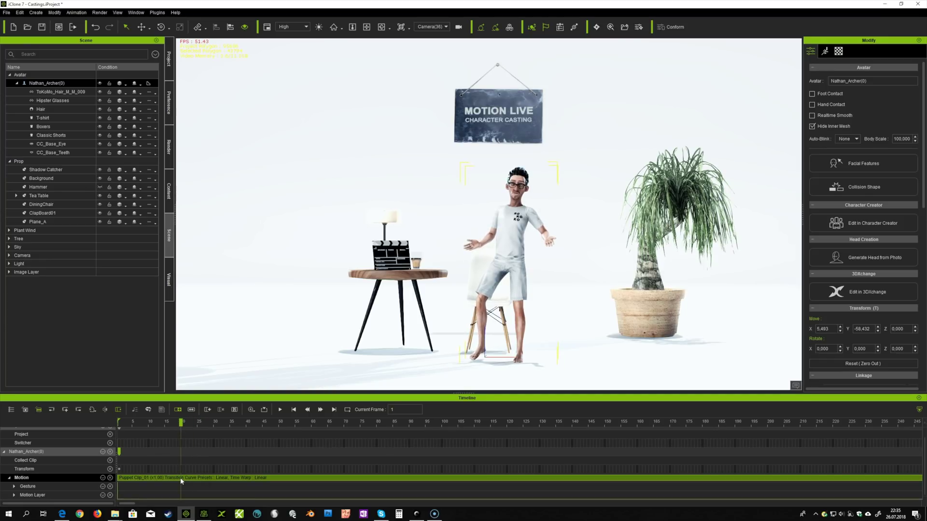
{"action": "right_click", "coordinate": [180, 477]}
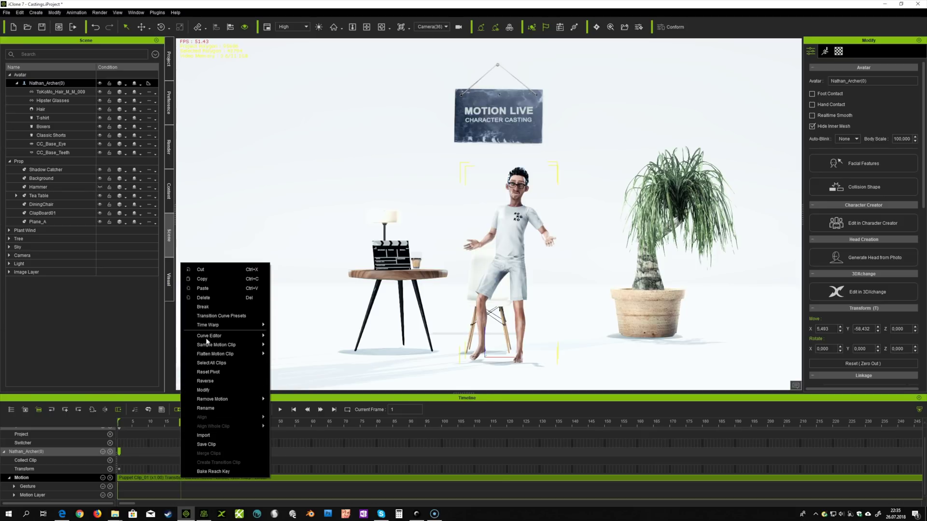
{"action": "left_click", "coordinate": [207, 307]}
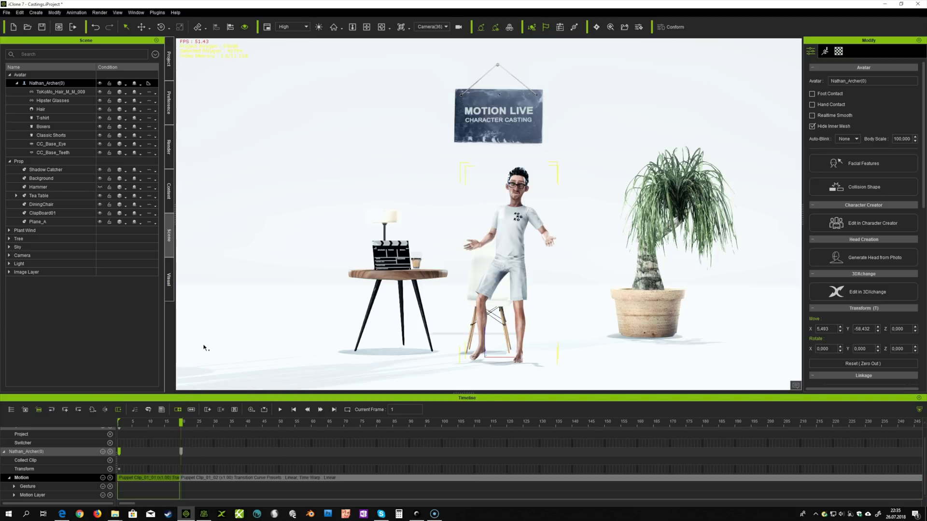
{"action": "left_click", "coordinate": [164, 477]}
{"action": "key", "text": "Delete"}
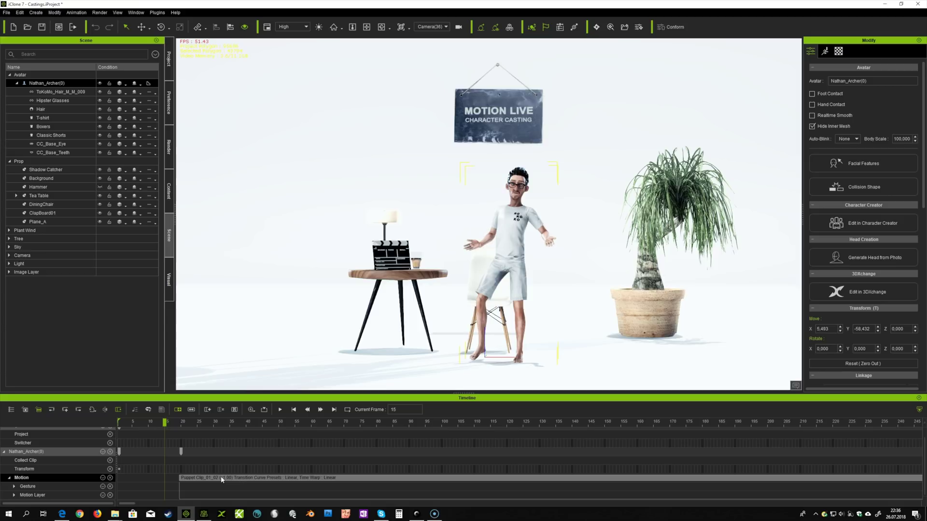
Slide the remaining clip to start at frame 1 and rewind to the first frame
{"action": "left_click_drag", "start_coordinate": [221, 476], "coordinate": [159, 484]}
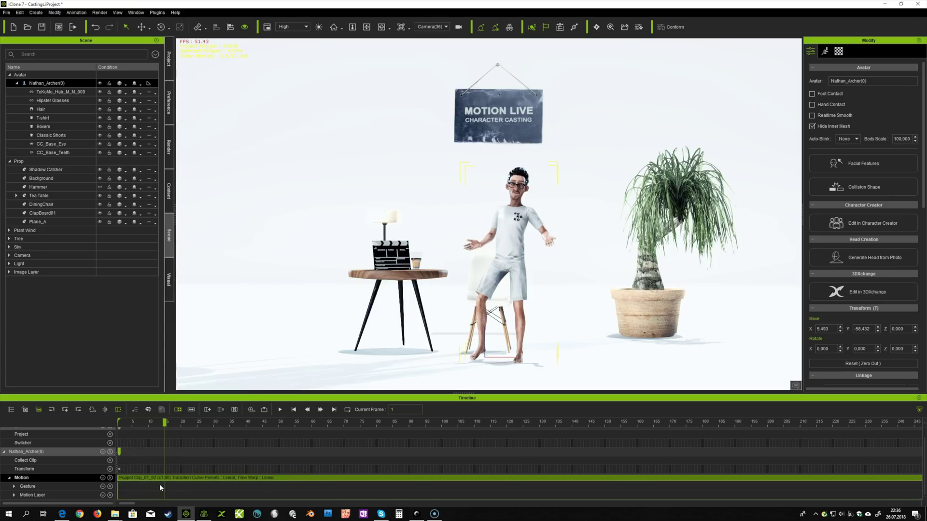
{"action": "left_click", "coordinate": [162, 424]}
{"action": "left_click_drag", "start_coordinate": [163, 430], "coordinate": [108, 428]}
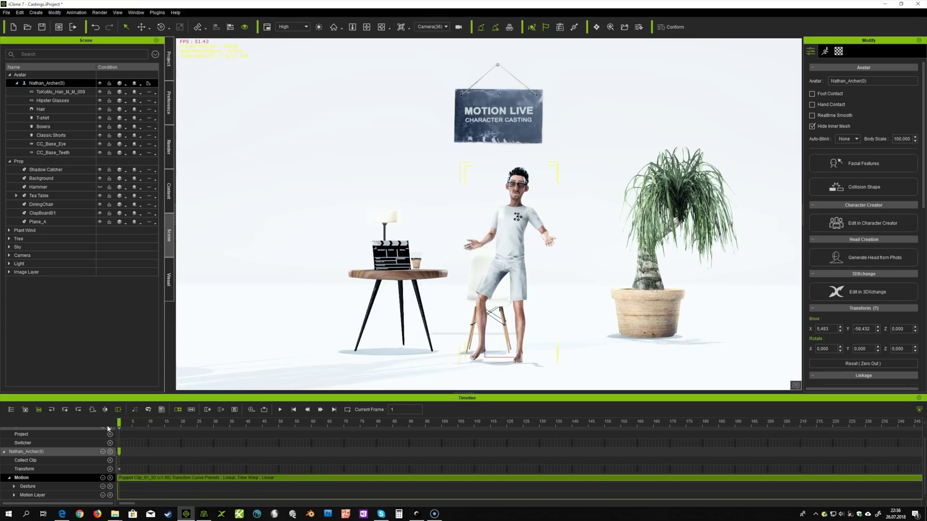
{"action": "left_click", "coordinate": [280, 410]}
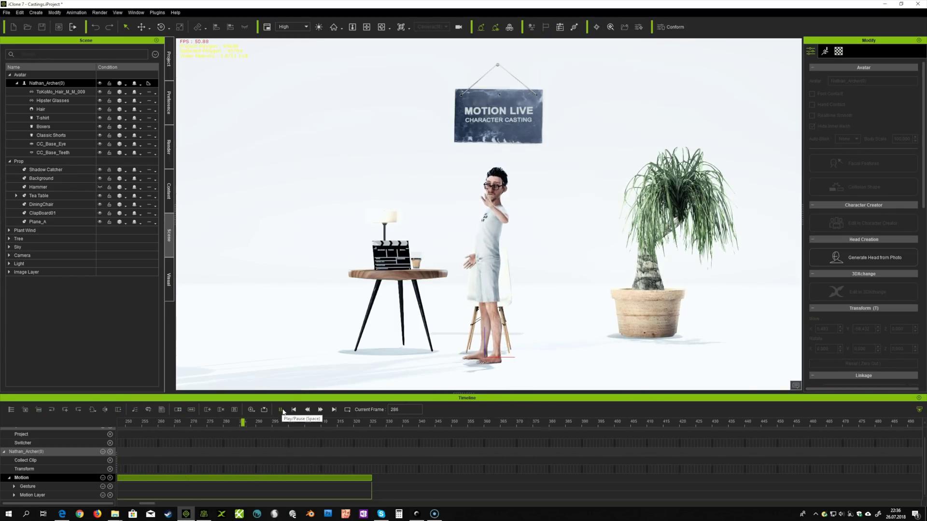
{"action": "left_click", "coordinate": [281, 410]}
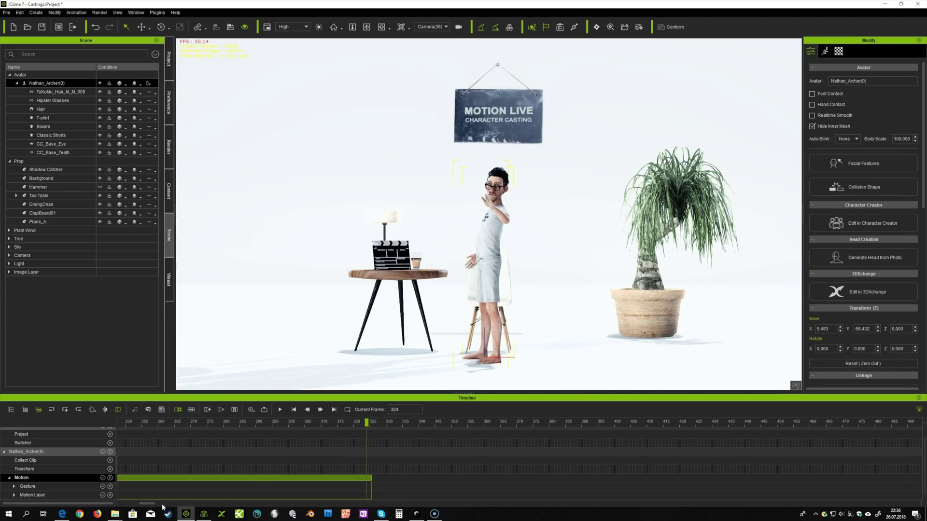
{"action": "left_click_drag", "start_coordinate": [147, 504], "coordinate": [127, 504]}
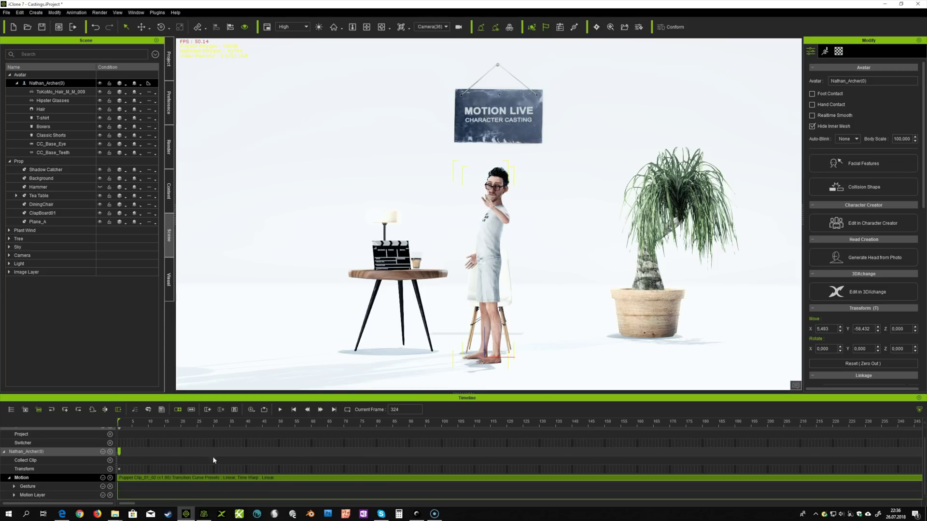
{"action": "left_click_drag", "start_coordinate": [187, 427], "coordinate": [103, 428]}
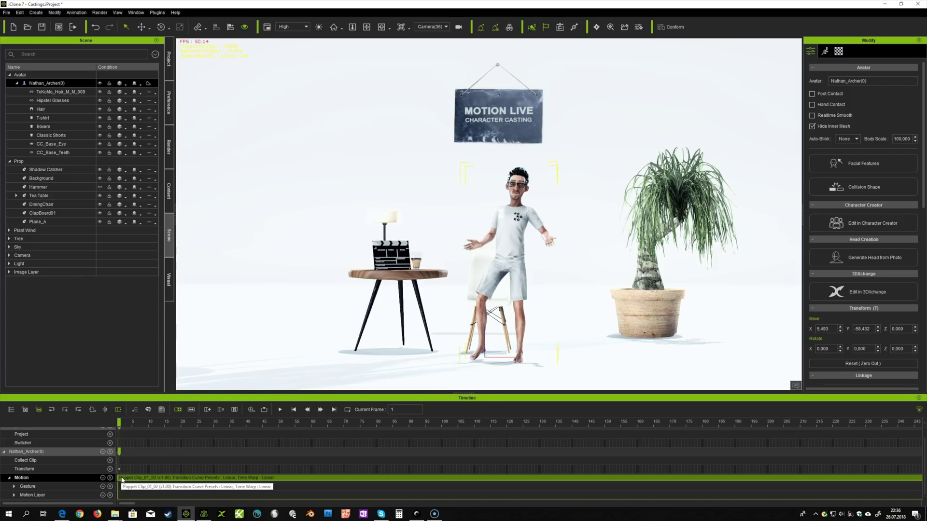
Open Motion Modifier on the clip in Slider Mode and start a live preview
{"action": "right_click", "coordinate": [122, 480]}
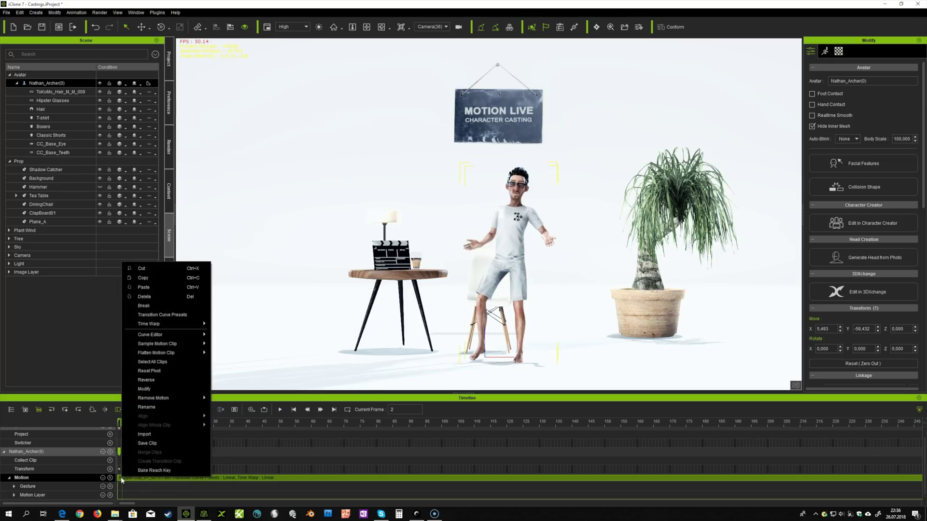
{"action": "left_click", "coordinate": [148, 390]}
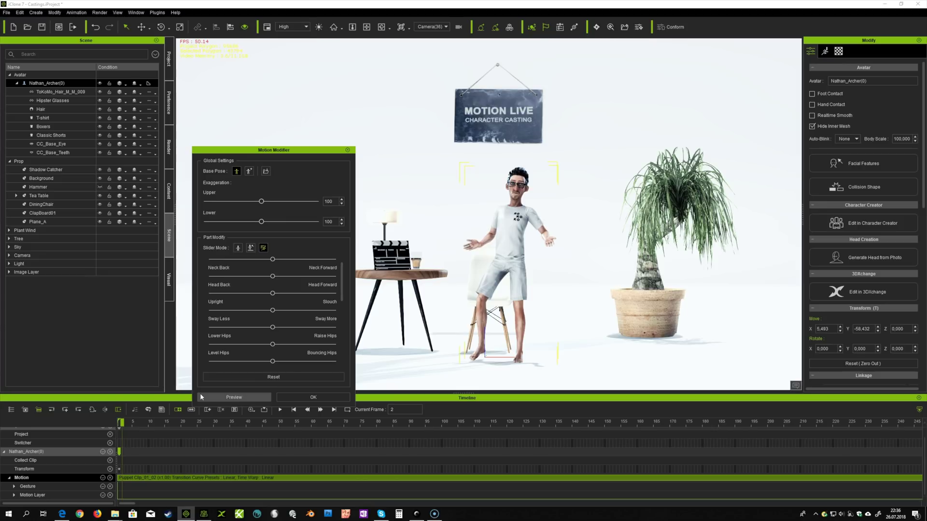
{"action": "left_click_drag", "start_coordinate": [292, 154], "coordinate": [290, 113]}
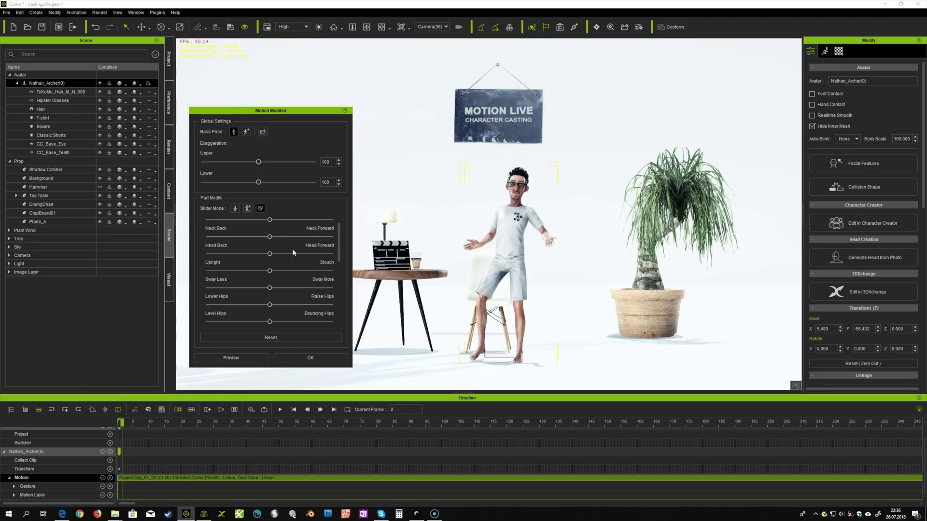
{"action": "left_click", "coordinate": [234, 208]}
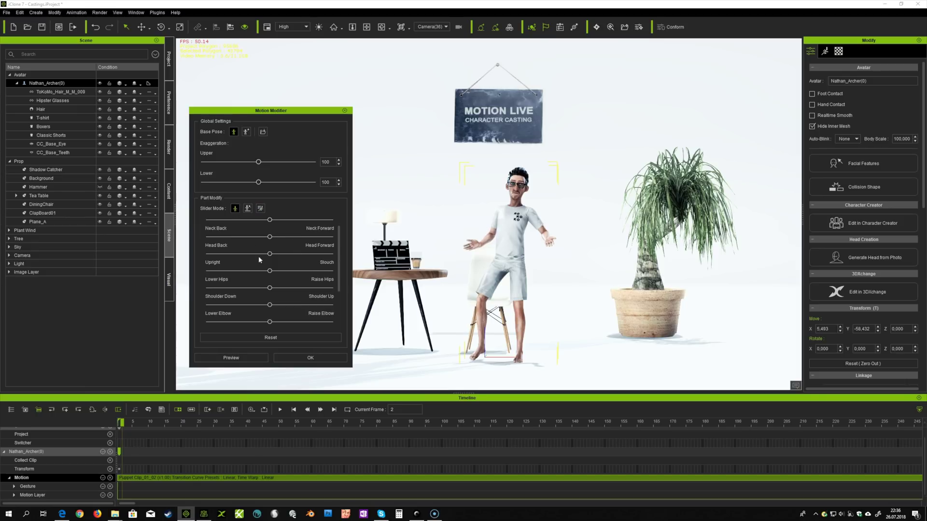
{"action": "left_click", "coordinate": [239, 359]}
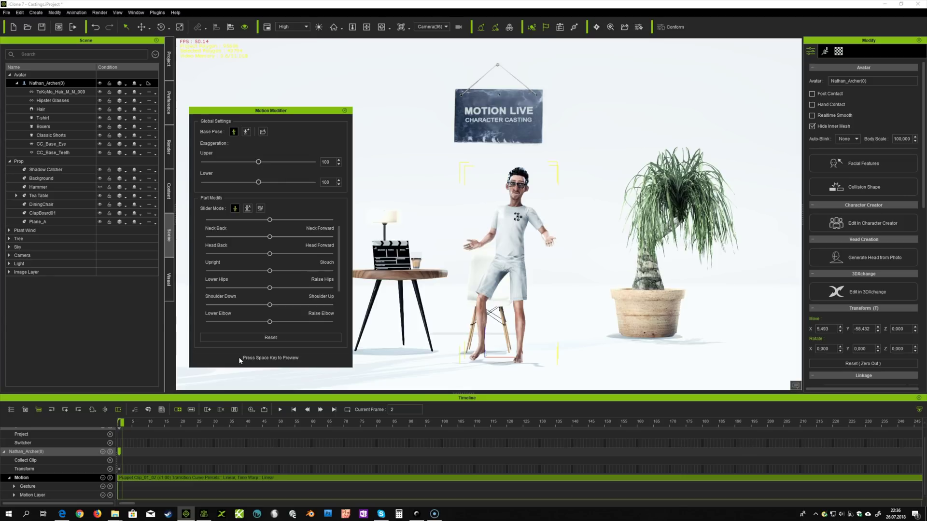
{"action": "key", "text": "space"}
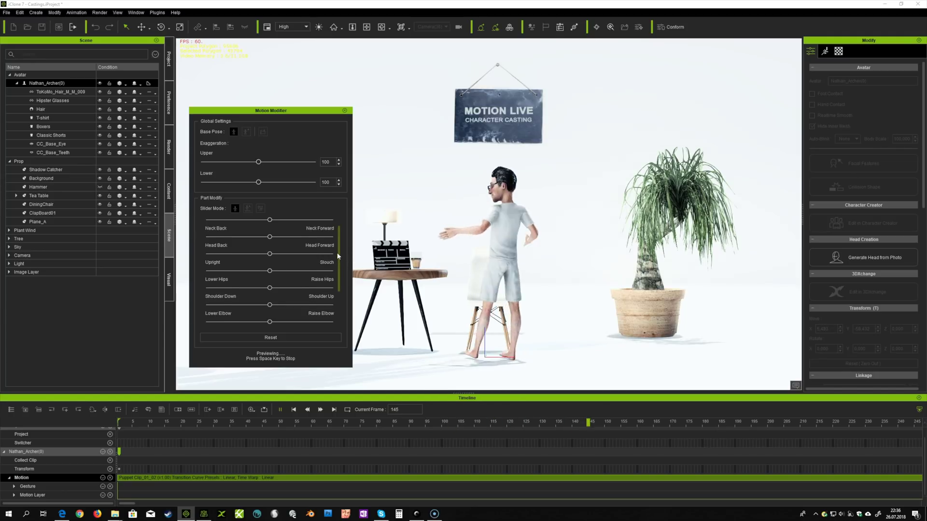
Try Lower Hips, then raise the shoulders and lower the elbows with sliders, and stop preview
{"action": "scroll", "coordinate": [341, 266], "scroll_direction": "up", "scroll_amount": 1}
{"action": "scroll", "coordinate": [340, 283], "scroll_direction": "down", "scroll_amount": 3}
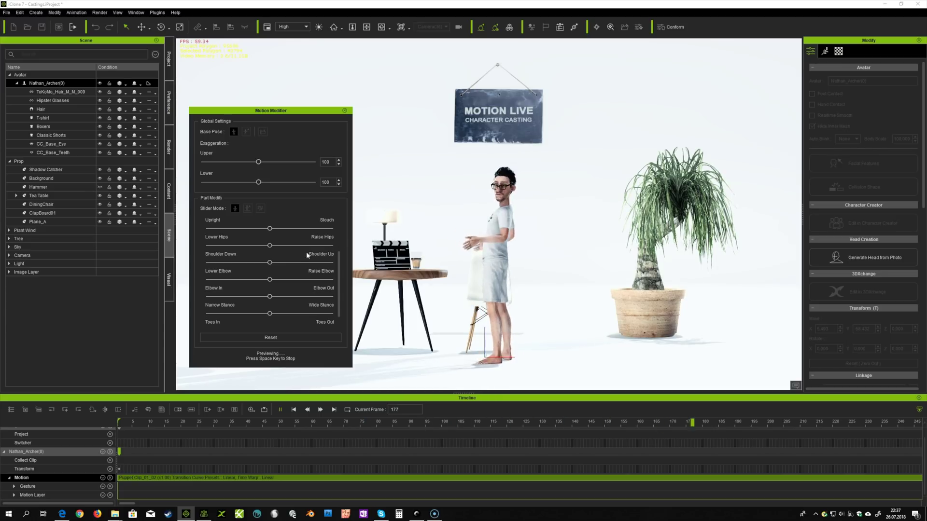
{"action": "scroll", "coordinate": [339, 267], "scroll_direction": "up", "scroll_amount": 1}
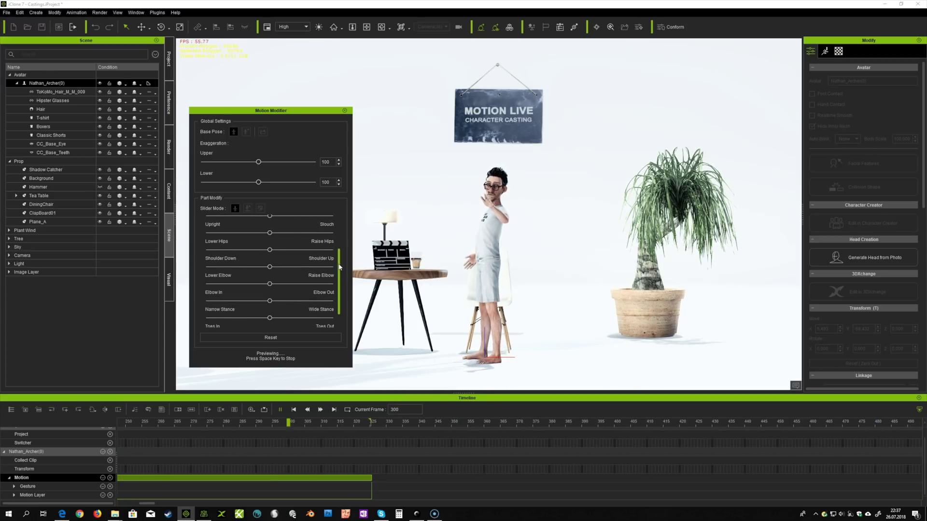
{"action": "left_click_drag", "start_coordinate": [270, 249], "coordinate": [238, 250]}
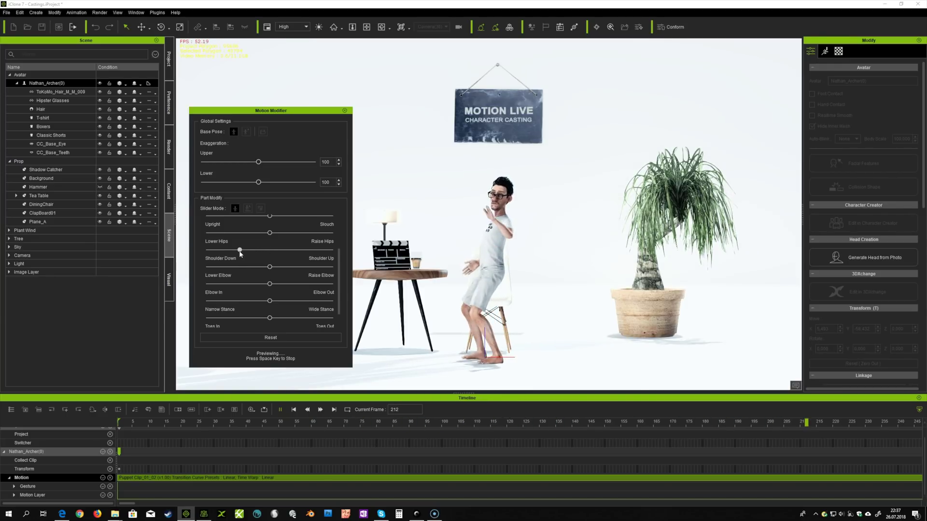
{"action": "mouse_move", "coordinate": [239, 250]}
{"action": "left_mouse_down"}
{"action": "mouse_move", "coordinate": [287, 250]}
{"action": "mouse_move", "coordinate": [269, 250]}
{"action": "mouse_move", "coordinate": [301, 267]}
{"action": "mouse_move", "coordinate": [299, 285]}
{"action": "mouse_move", "coordinate": [224, 284]}
{"action": "mouse_move", "coordinate": [234, 283]}
{"action": "left_mouse_up"}
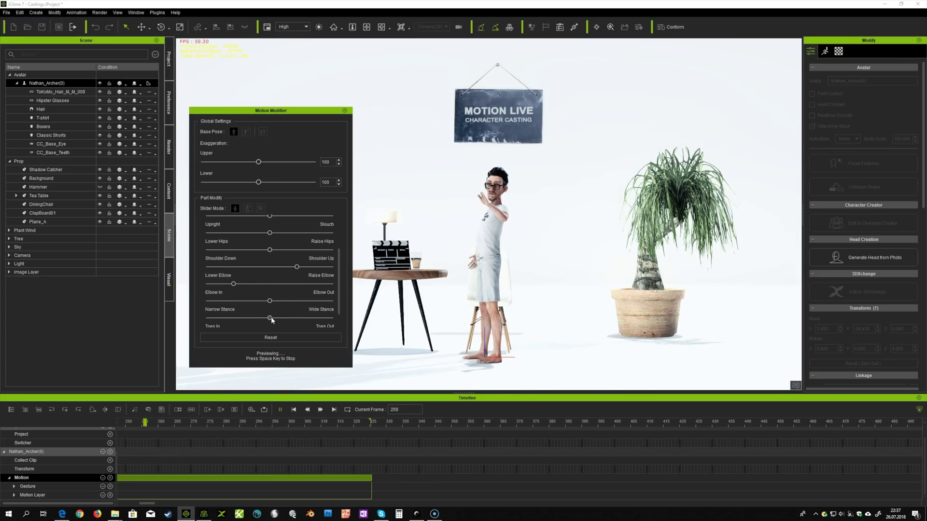
{"action": "mouse_move", "coordinate": [269, 317]}
{"action": "left_mouse_down"}
{"action": "mouse_move", "coordinate": [287, 319]}
{"action": "mouse_move", "coordinate": [227, 316]}
{"action": "mouse_move", "coordinate": [271, 318]}
{"action": "left_mouse_up"}
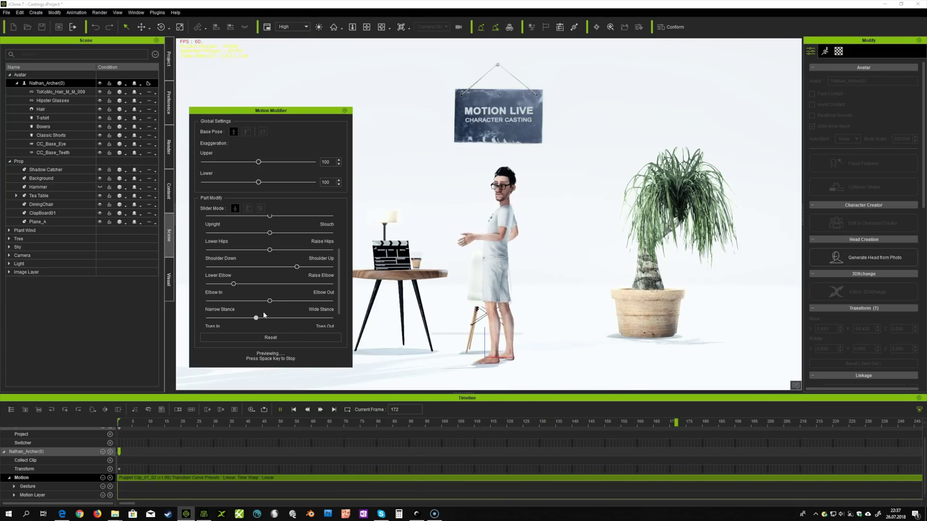
{"action": "left_click_drag", "start_coordinate": [340, 279], "coordinate": [337, 245]}
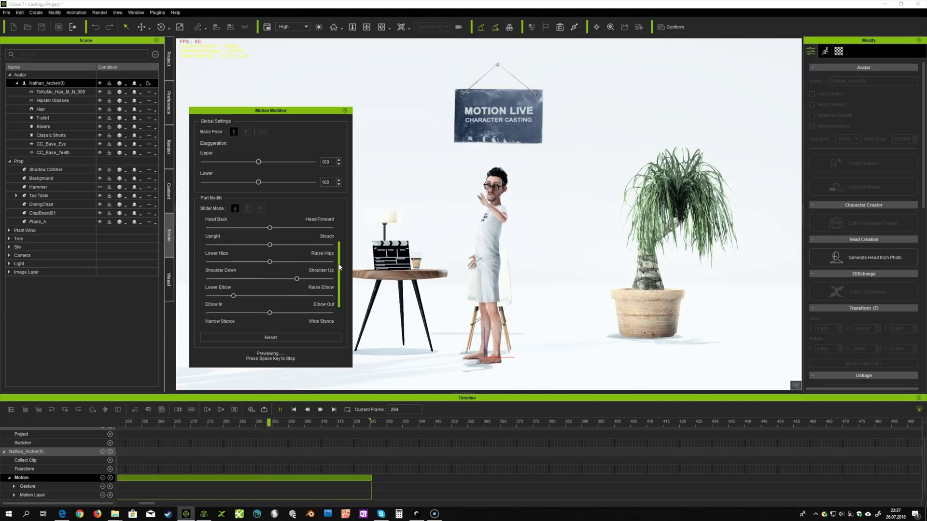
{"action": "left_click_drag", "start_coordinate": [339, 233], "coordinate": [342, 279]}
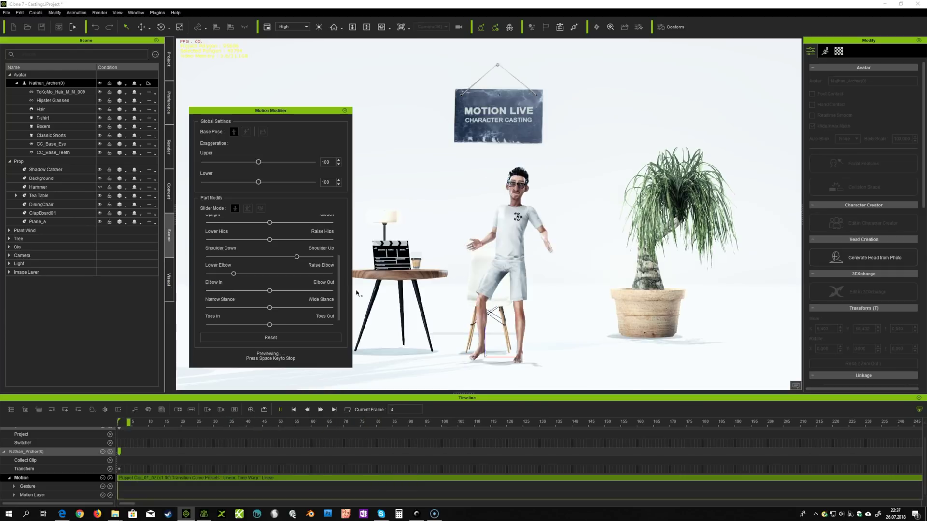
{"action": "left_click_drag", "start_coordinate": [338, 293], "coordinate": [340, 251]}
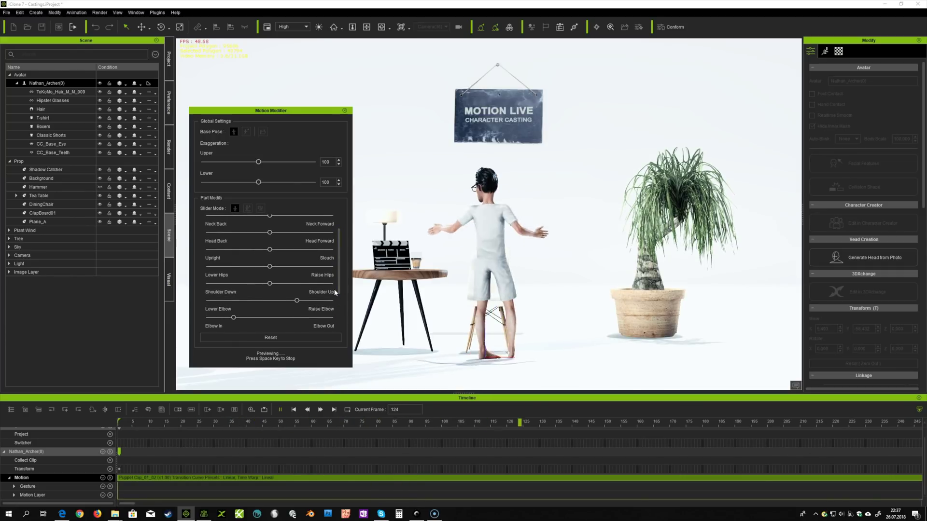
{"action": "left_click_drag", "start_coordinate": [300, 301], "coordinate": [294, 303]}
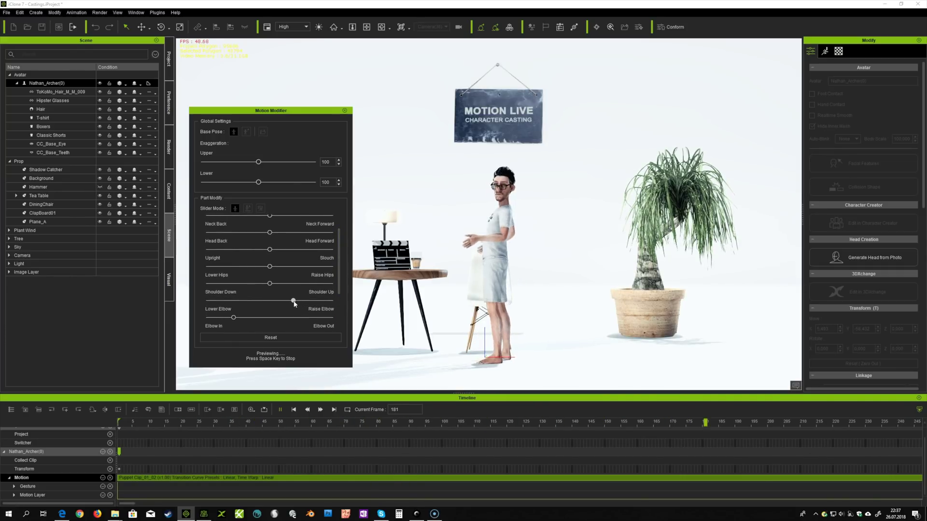
{"action": "left_click", "coordinate": [274, 353]}
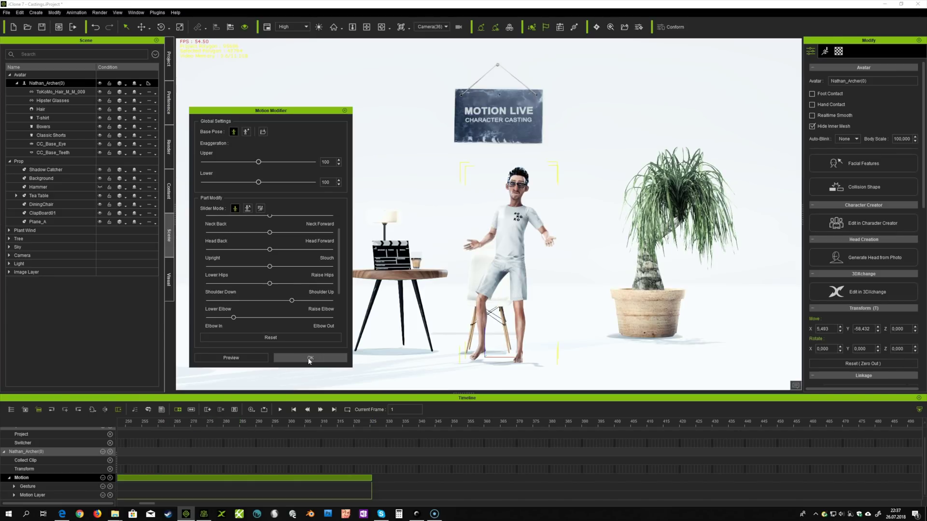
Apply the Motion Modifier changes with OK and bring up the Modify panel's Motion tab
{"action": "left_click", "coordinate": [308, 358]}
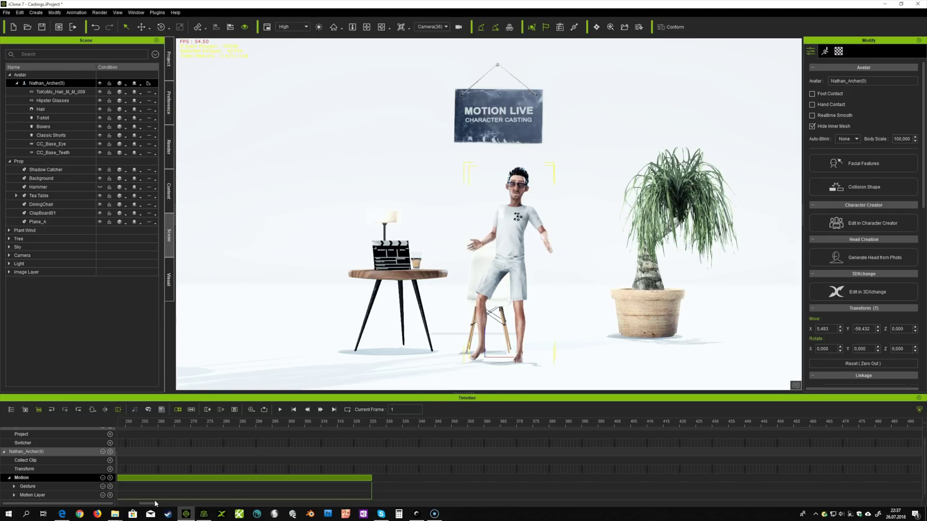
{"action": "left_click_drag", "start_coordinate": [155, 504], "coordinate": [137, 503]}
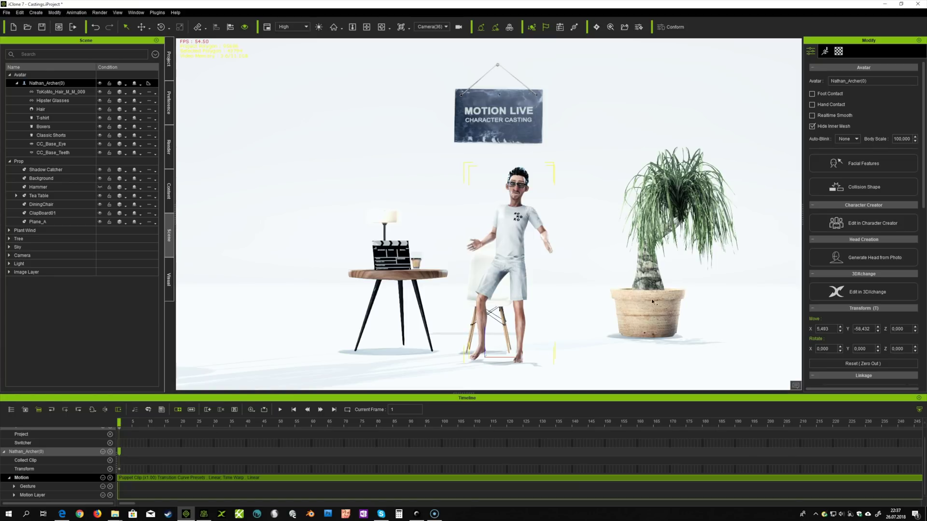
{"action": "left_click", "coordinate": [825, 52]}
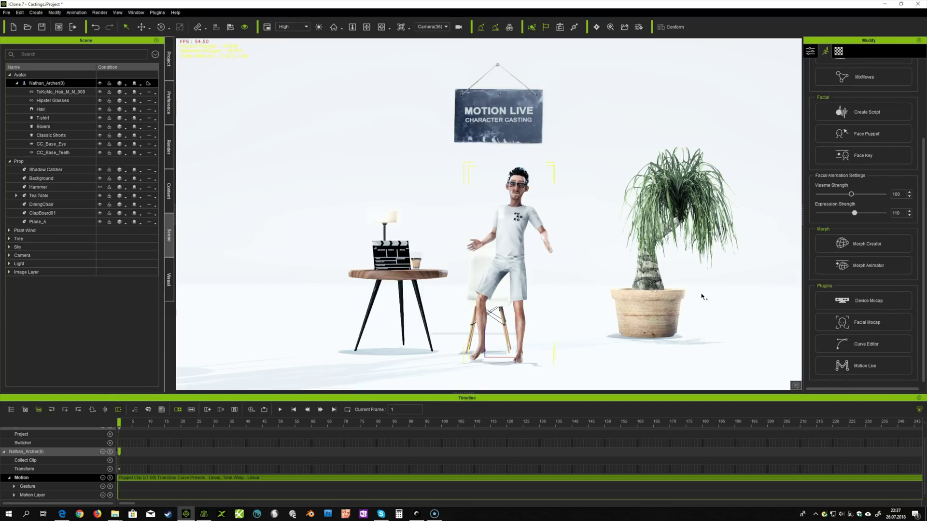
{"action": "scroll", "coordinate": [860, 194], "scroll_direction": "up", "scroll_amount": 2}
{"action": "scroll", "coordinate": [859, 194], "scroll_direction": "up", "scroll_amount": 1}
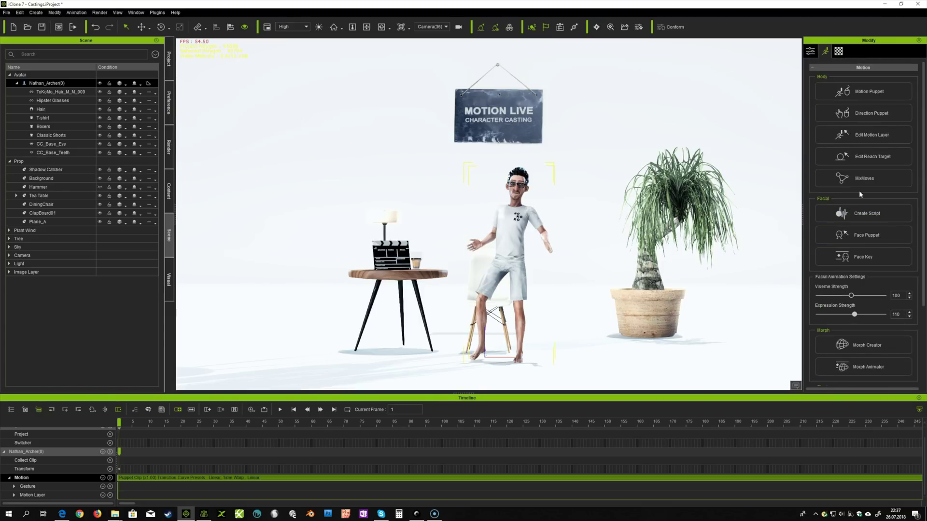
Open Edit Motion Layer, then scrub and play through the captured turnaround
{"action": "left_click", "coordinate": [859, 136]}
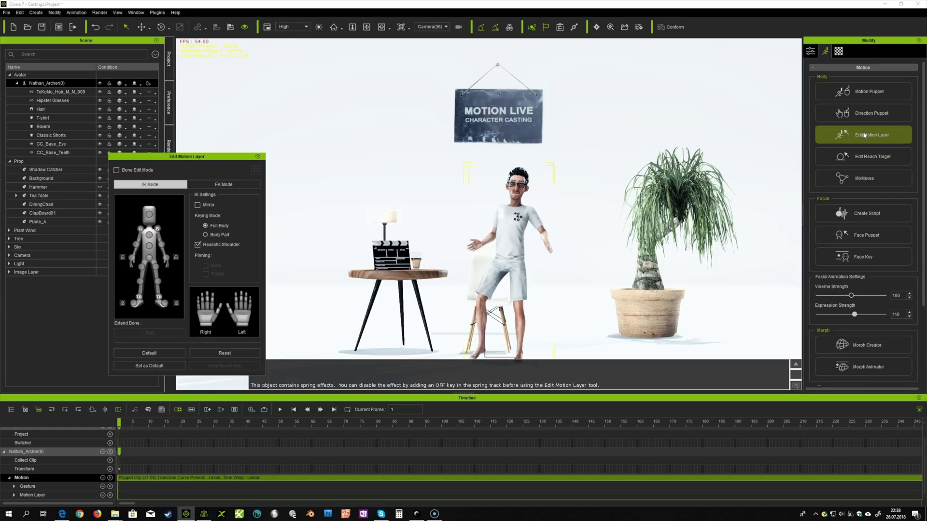
{"action": "left_click_drag", "start_coordinate": [216, 157], "coordinate": [260, 124]}
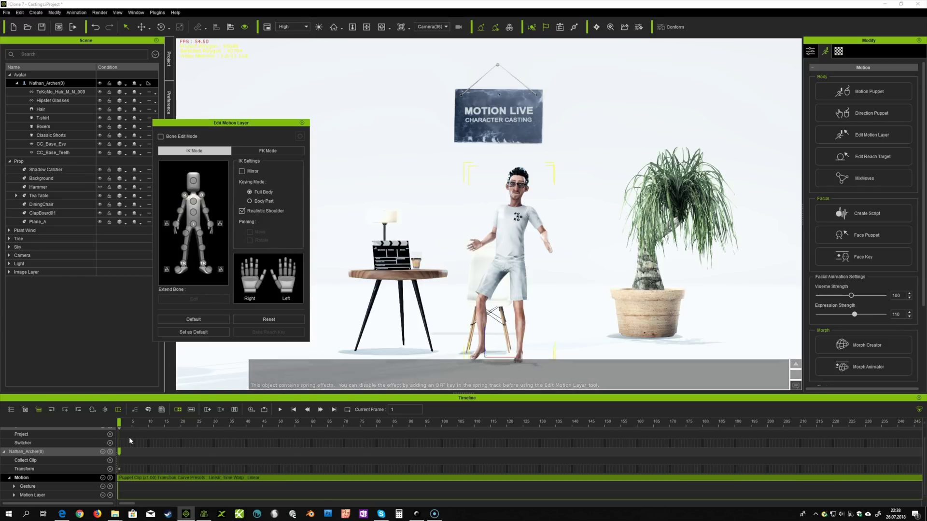
{"action": "left_click_drag", "start_coordinate": [120, 423], "coordinate": [210, 433]}
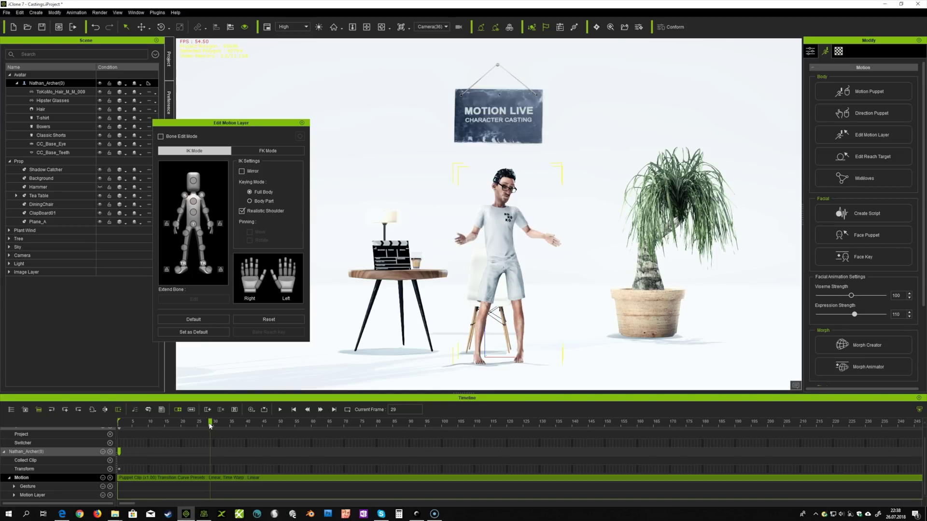
{"action": "left_click_drag", "start_coordinate": [210, 423], "coordinate": [512, 422]}
{"action": "key", "text": "space"}
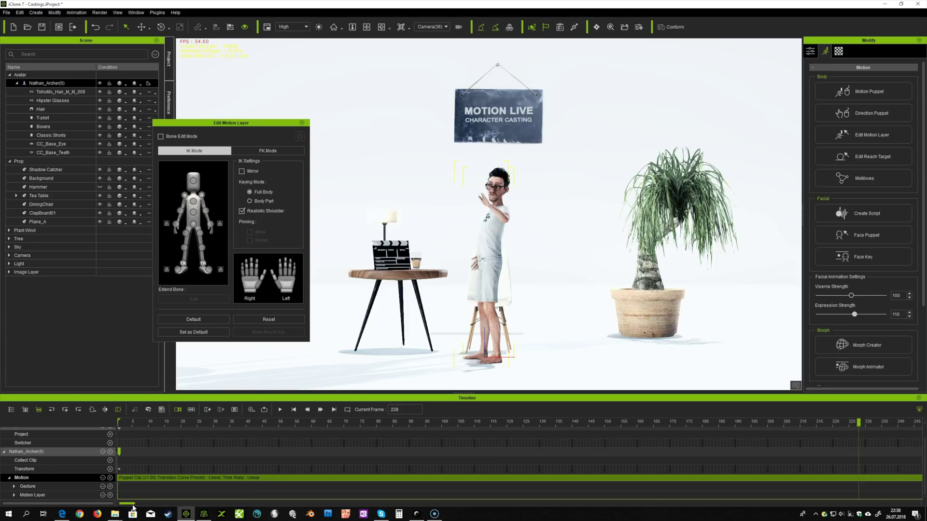
Select the Motion Layer track and settle on frame 222 near the clip's end
{"action": "left_click_drag", "start_coordinate": [133, 506], "coordinate": [172, 498]}
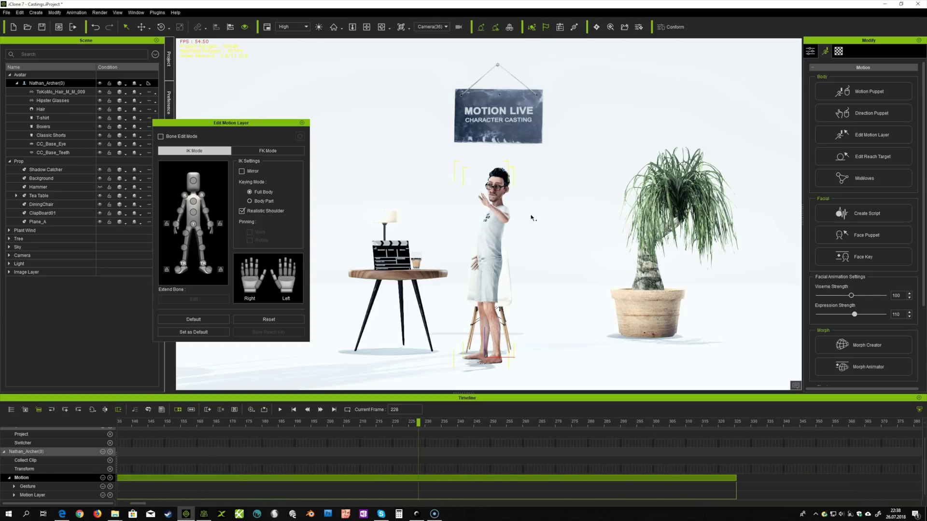
{"action": "mouse_move", "coordinate": [420, 426]}
{"action": "left_mouse_down"}
{"action": "mouse_move", "coordinate": [424, 433]}
{"action": "mouse_move", "coordinate": [363, 430]}
{"action": "mouse_move", "coordinate": [394, 426]}
{"action": "left_mouse_up"}
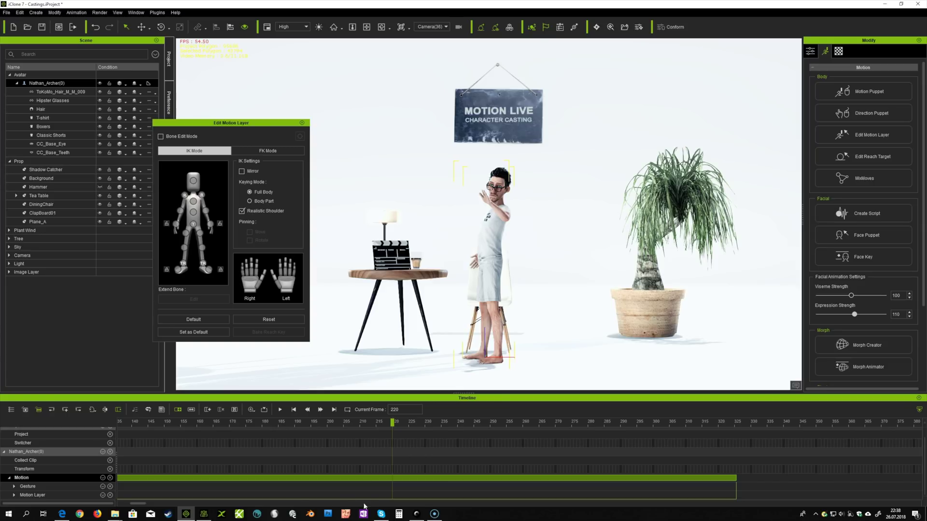
{"action": "left_click", "coordinate": [394, 498]}
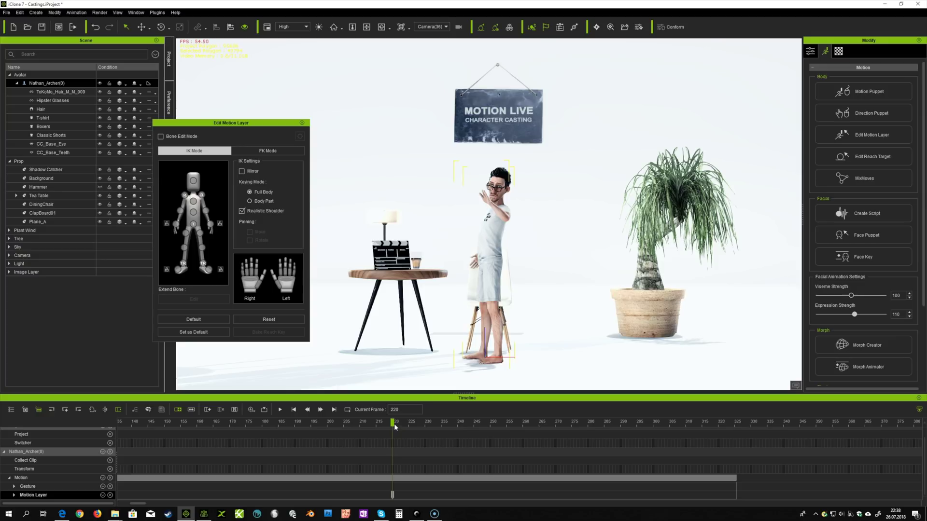
{"action": "mouse_move", "coordinate": [392, 425]}
{"action": "left_mouse_down"}
{"action": "mouse_move", "coordinate": [514, 434]}
{"action": "mouse_move", "coordinate": [468, 437]}
{"action": "mouse_move", "coordinate": [542, 433]}
{"action": "mouse_move", "coordinate": [391, 443]}
{"action": "left_mouse_up"}
At frame 1, drag both hand effectors down beside the body, then select the head for rotation
{"action": "left_click", "coordinate": [294, 409]}
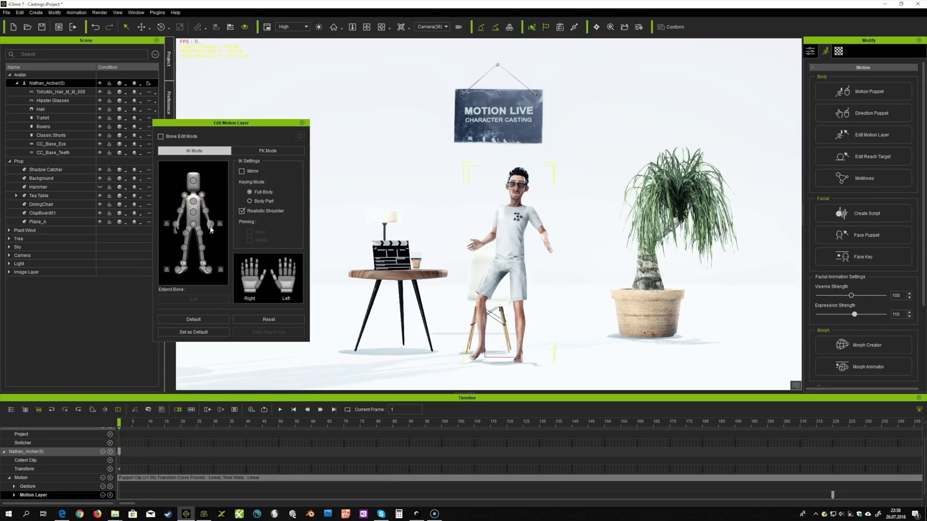
{"action": "left_click", "coordinate": [210, 225]}
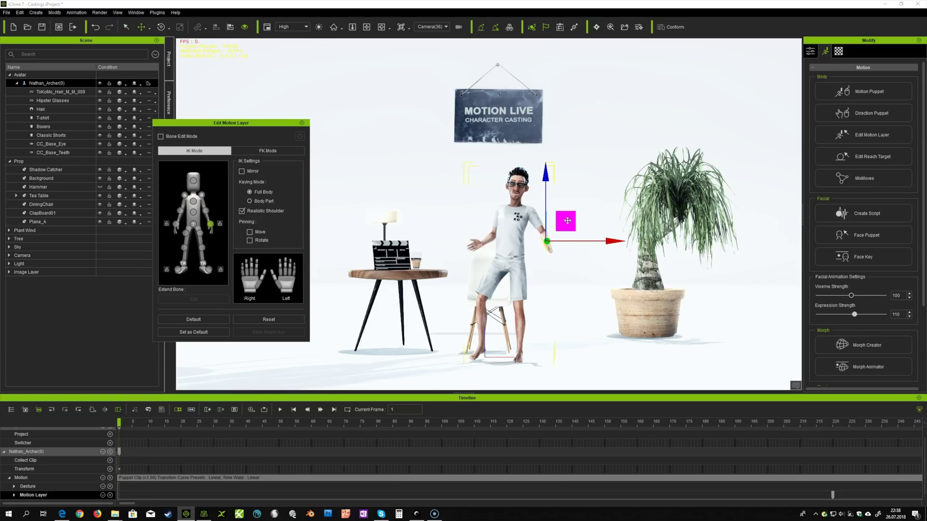
{"action": "left_click_drag", "start_coordinate": [565, 221], "coordinate": [554, 233]}
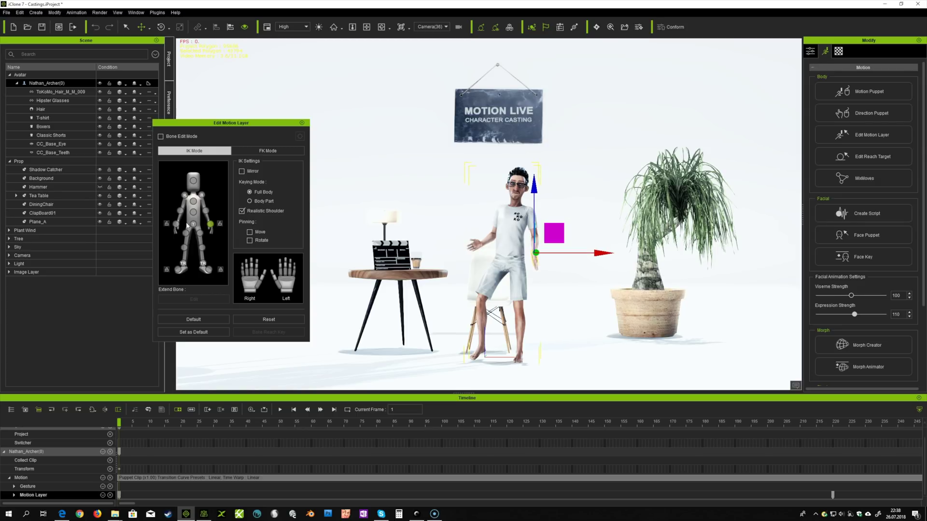
{"action": "left_click", "coordinate": [175, 225]}
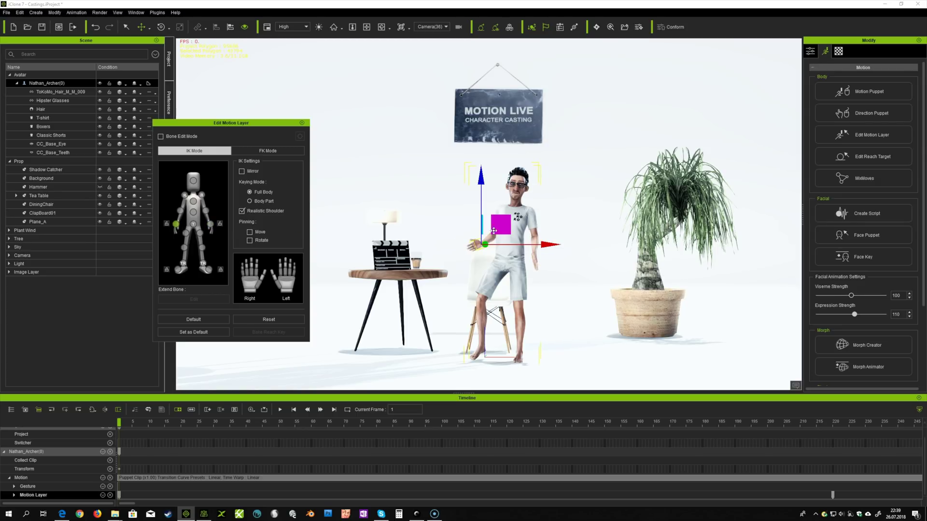
{"action": "left_click_drag", "start_coordinate": [494, 231], "coordinate": [500, 237]}
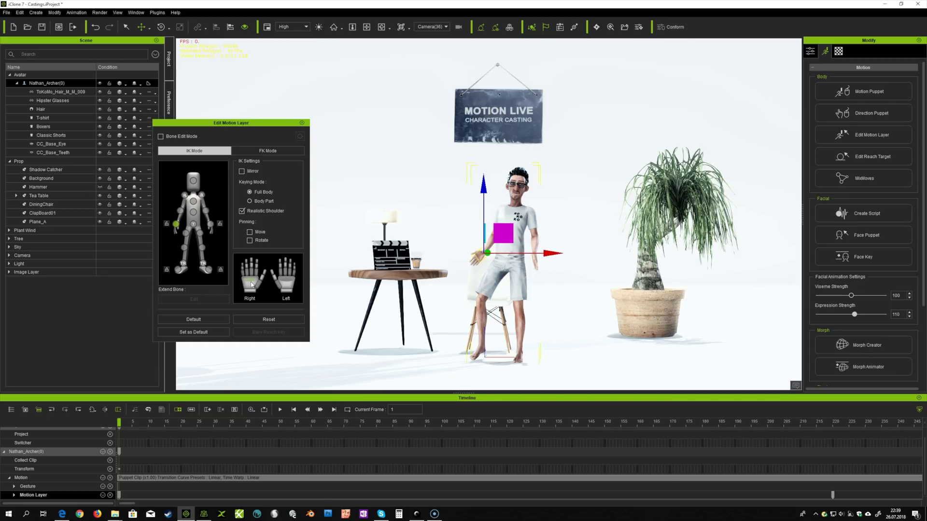
{"action": "left_click", "coordinate": [251, 285]}
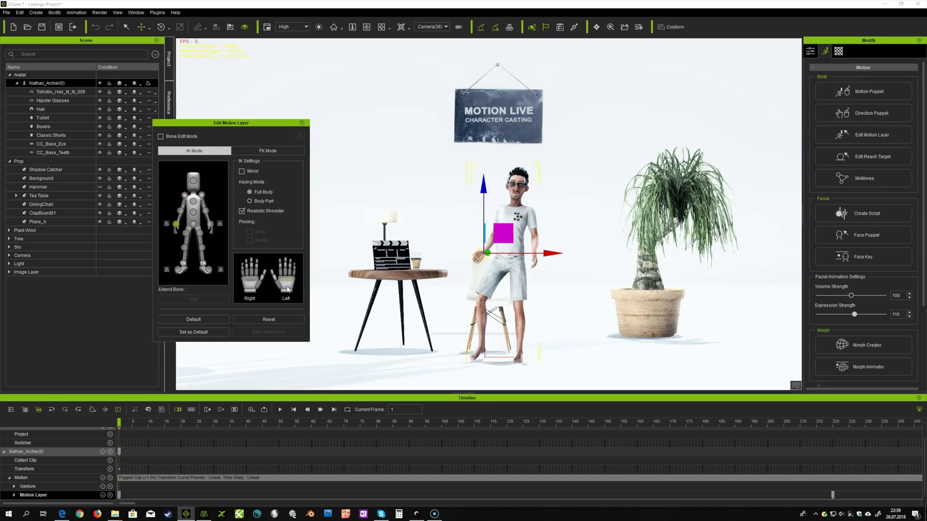
{"action": "left_click", "coordinate": [192, 183]}
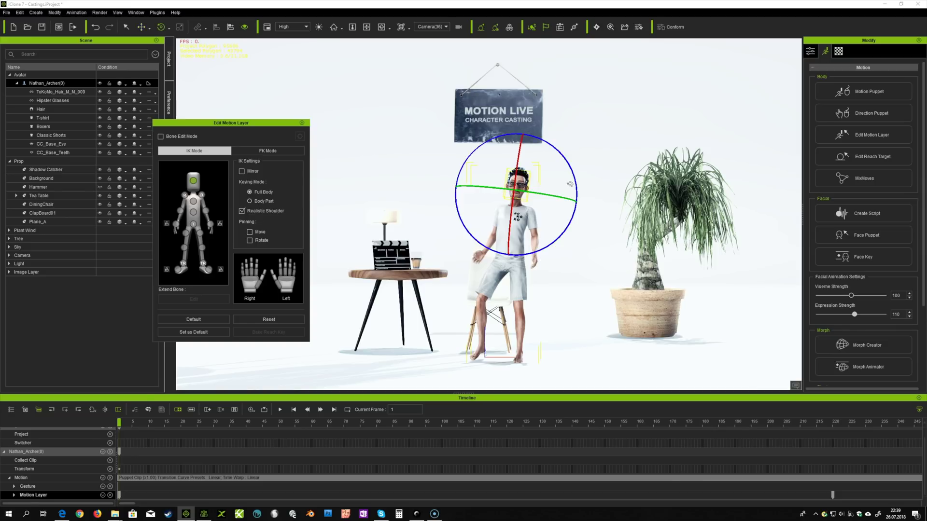
{"action": "key", "text": "e"}
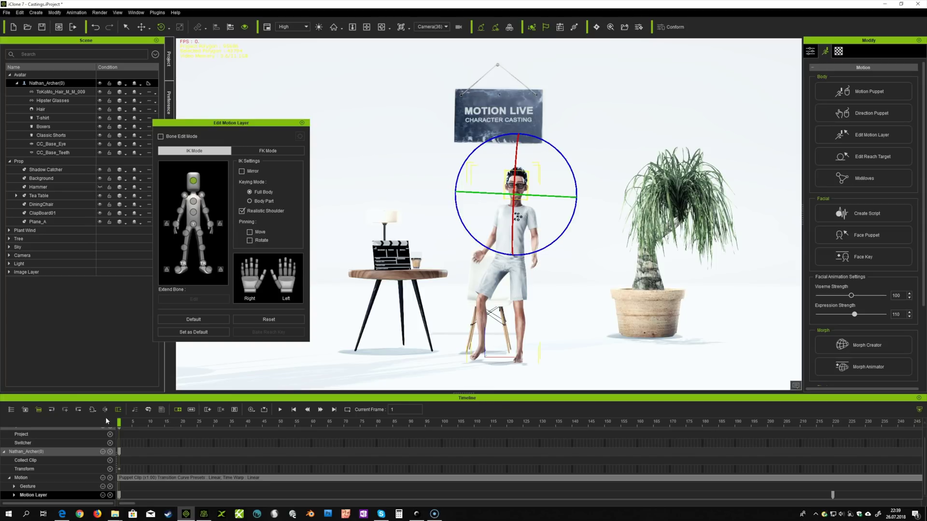
Preview the new pose, then at frame 220 move the chest slightly left along X
{"action": "left_click", "coordinate": [280, 410]}
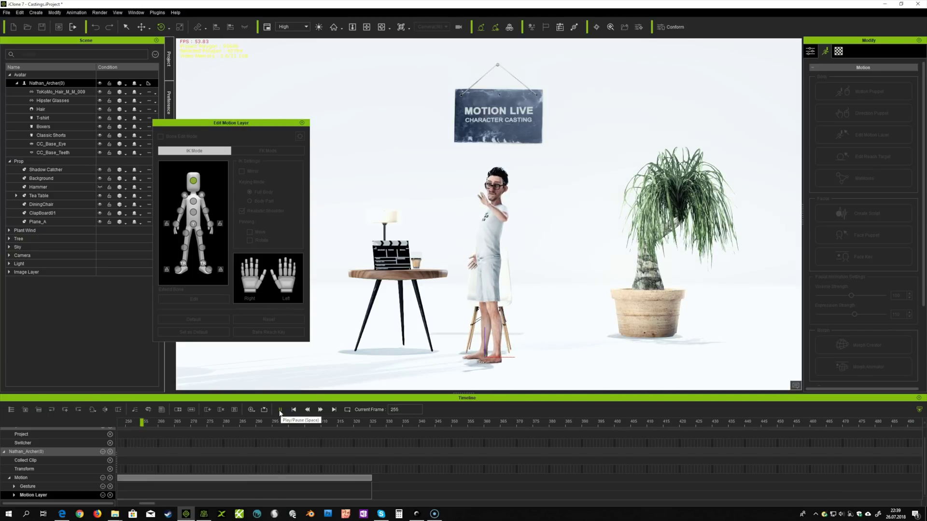
{"action": "left_click", "coordinate": [280, 409]}
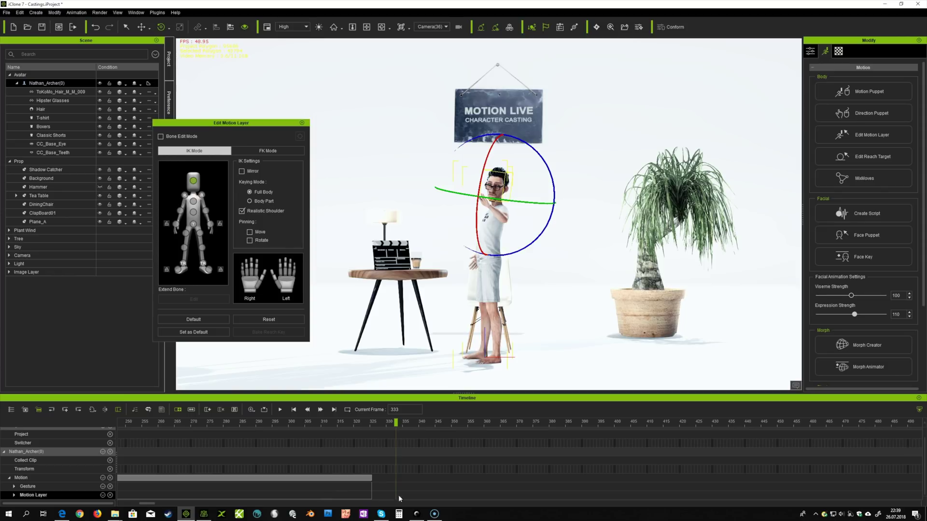
{"action": "scroll", "coordinate": [177, 495], "scroll_direction": "left", "scroll_amount": 5}
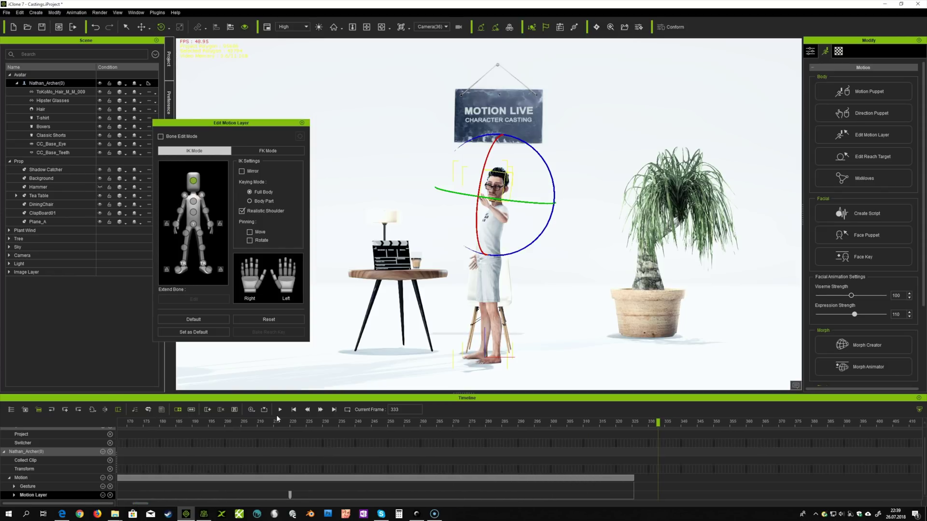
{"action": "left_click_drag", "start_coordinate": [251, 428], "coordinate": [290, 431]}
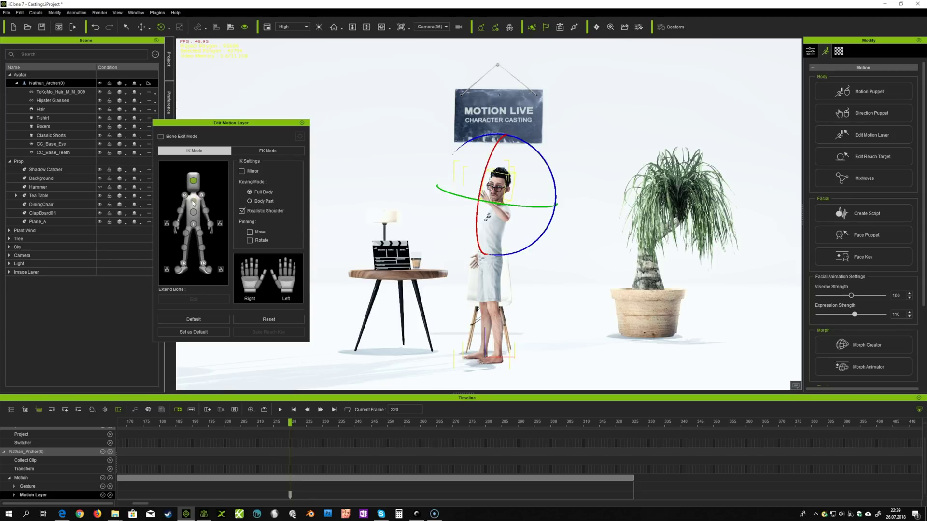
{"action": "left_click", "coordinate": [193, 204]}
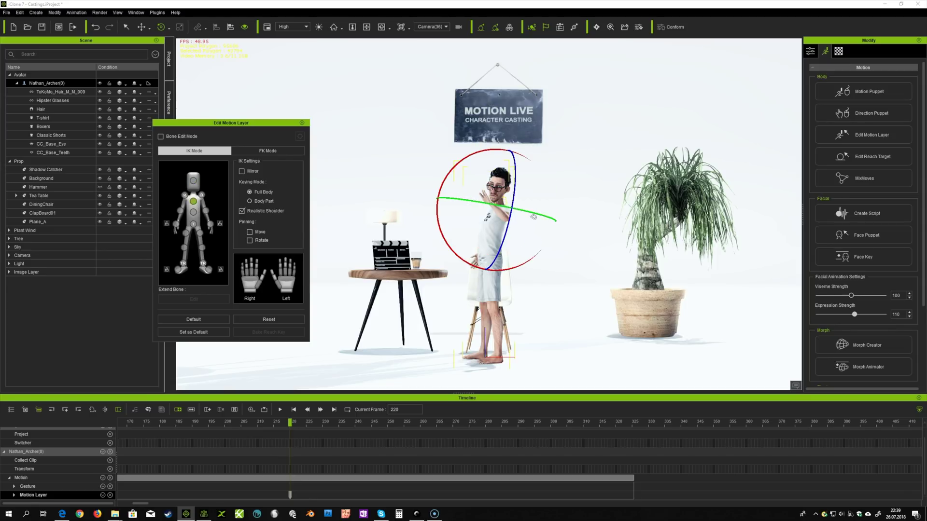
{"action": "key", "text": "w"}
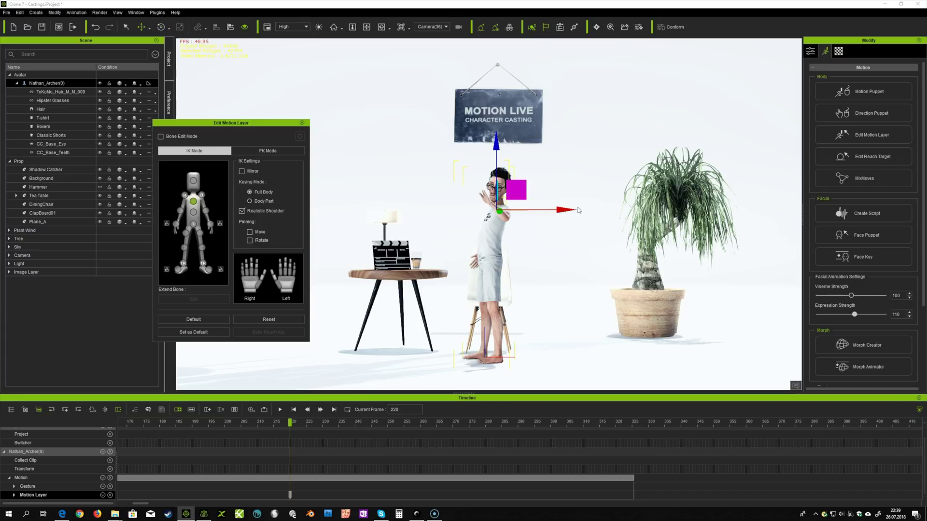
{"action": "left_click_drag", "start_coordinate": [565, 210], "coordinate": [558, 208]}
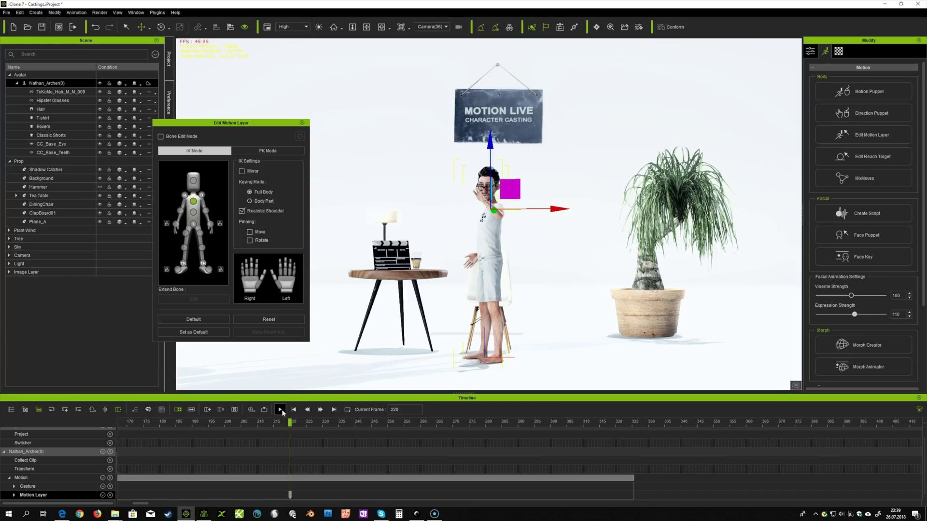
Play the edited animation and stop it, rewinding to frame 1
{"action": "left_click", "coordinate": [281, 410]}
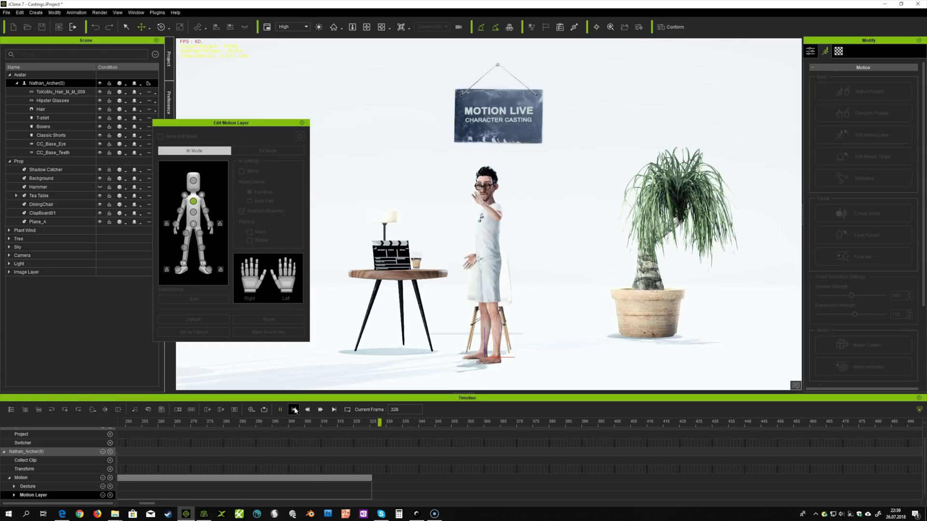
{"action": "left_click", "coordinate": [294, 410]}
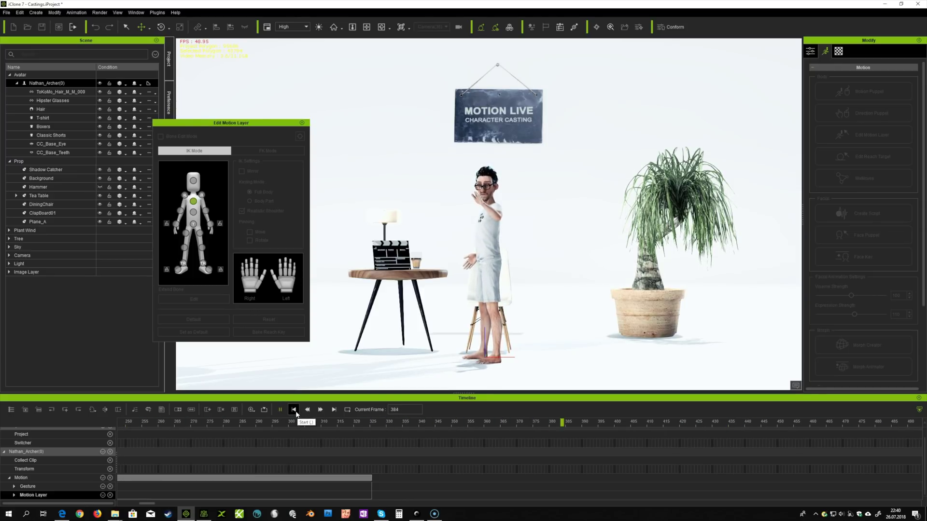
{"action": "left_click", "coordinate": [295, 412]}
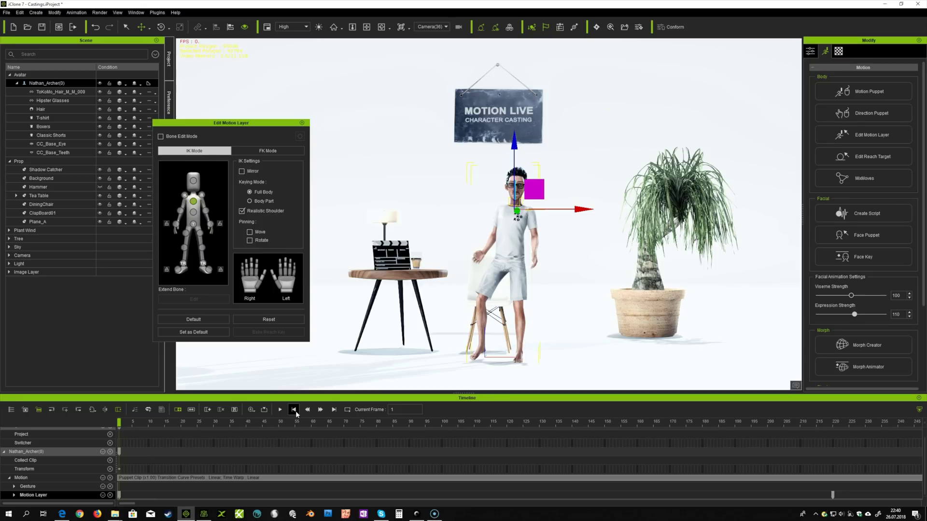